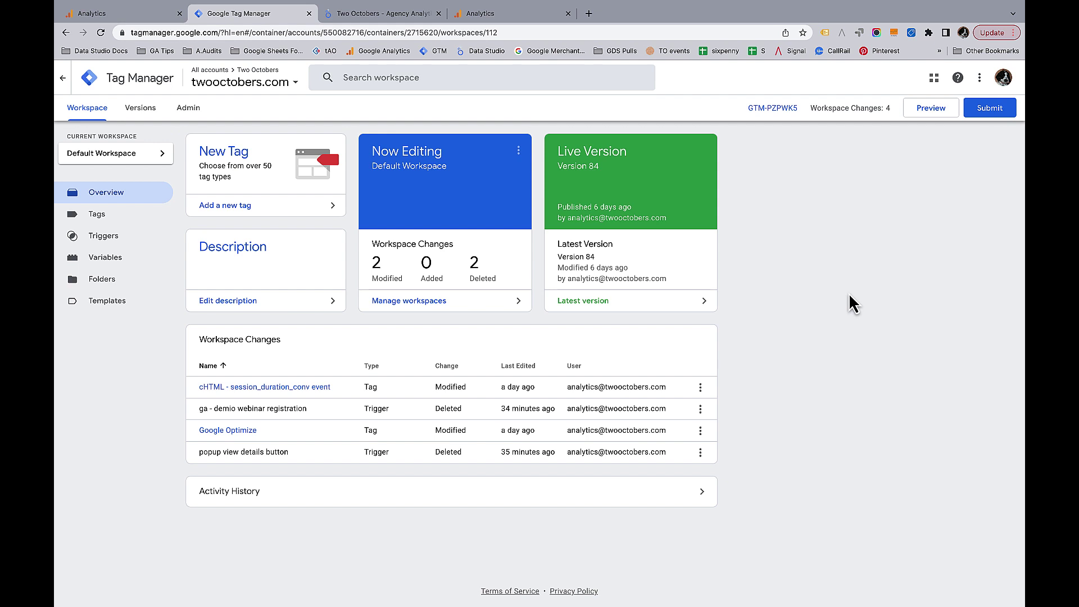
Check which Scrolling variables are enabled in the built-in variables configuration of the workspace.
left_click(106, 260)
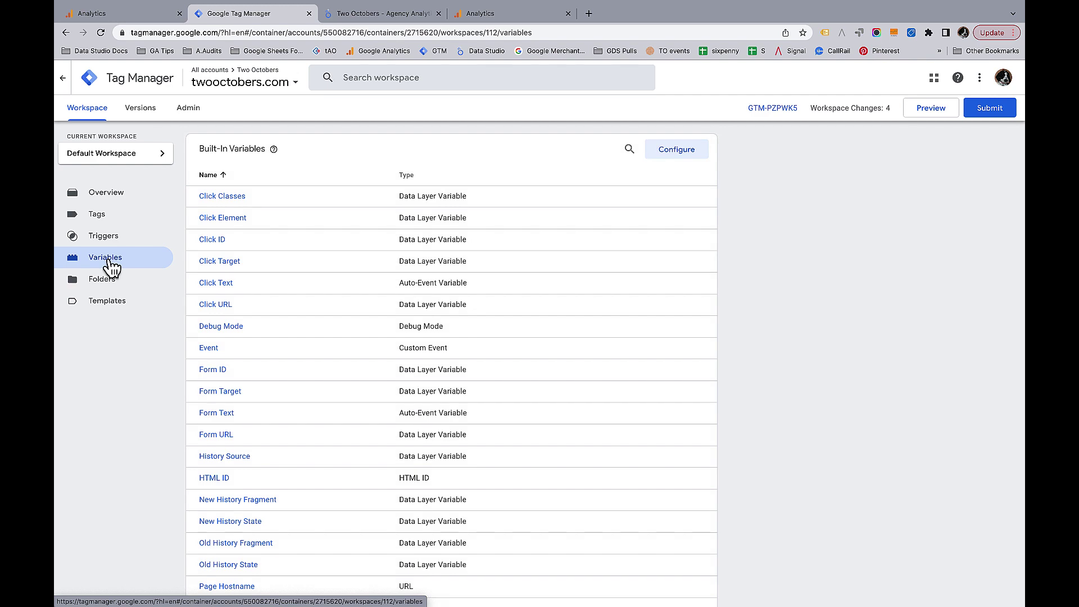
left_click(679, 156)
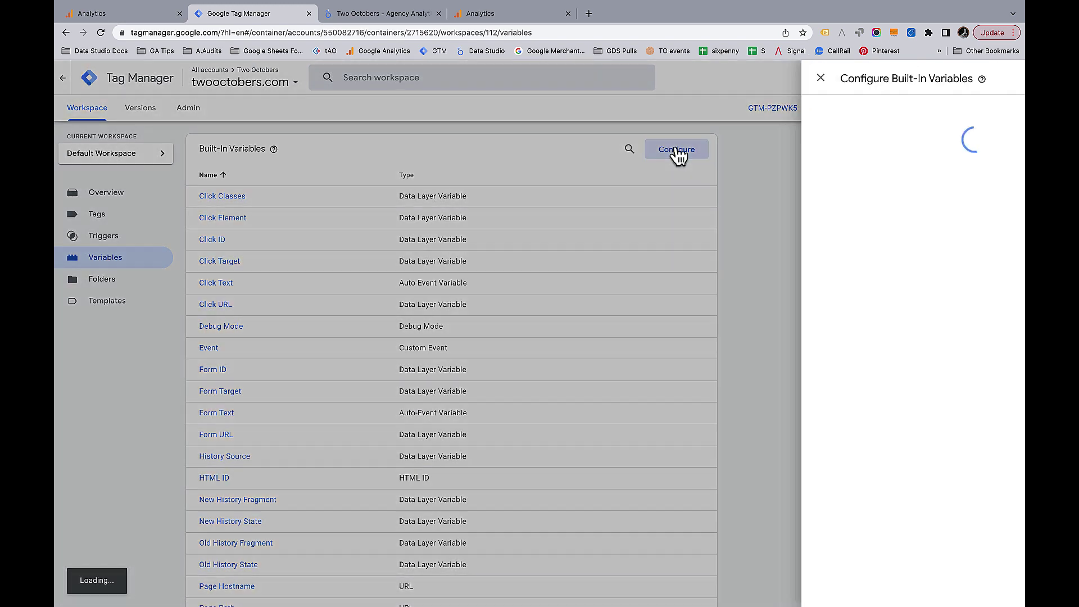
scroll(787, 292, "down", 2)
scroll(790, 298, "down", 10)
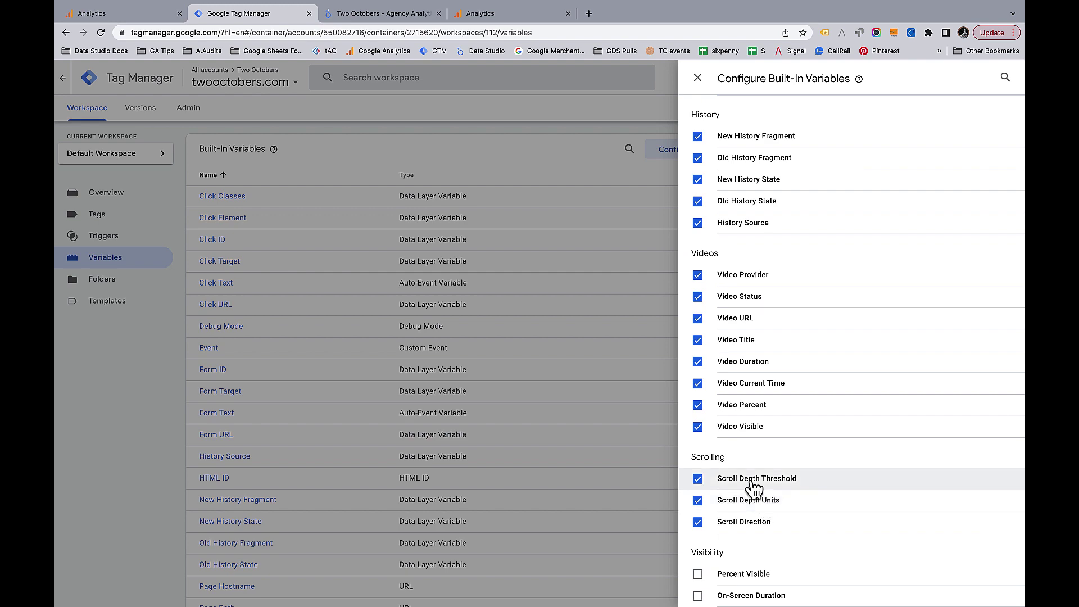
left_click(698, 78)
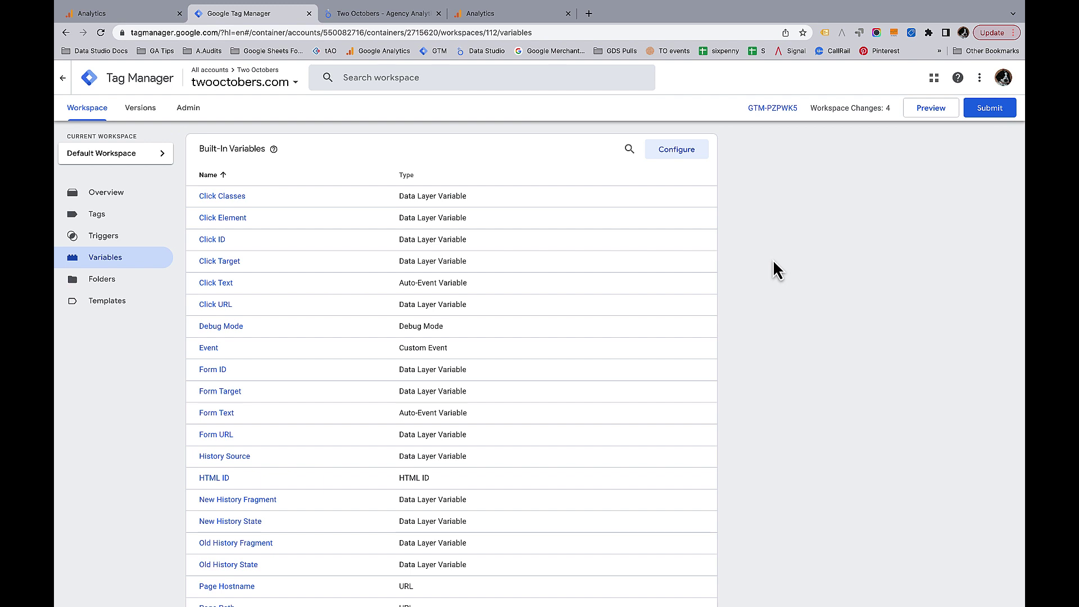
Start a new trigger in the workspace and choose Scroll Depth as its trigger type.
left_click(110, 243)
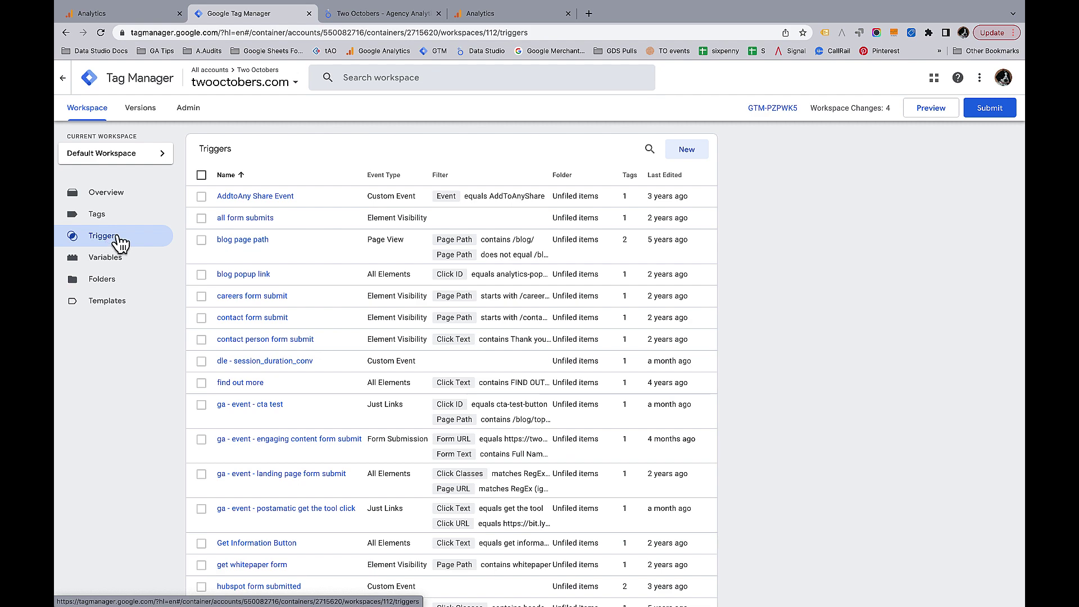
left_click(687, 150)
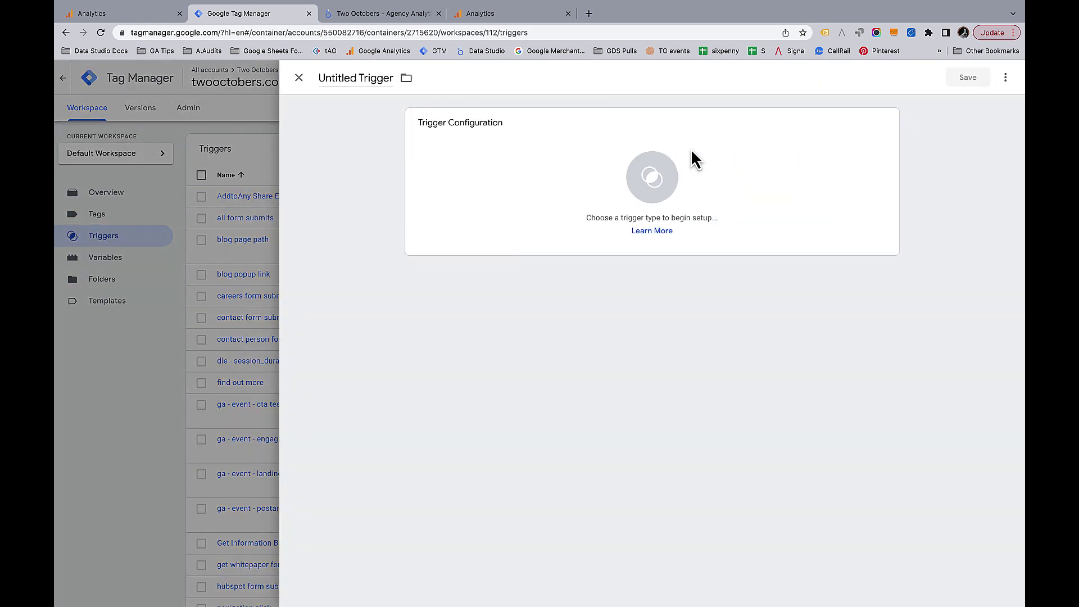
left_click(595, 186)
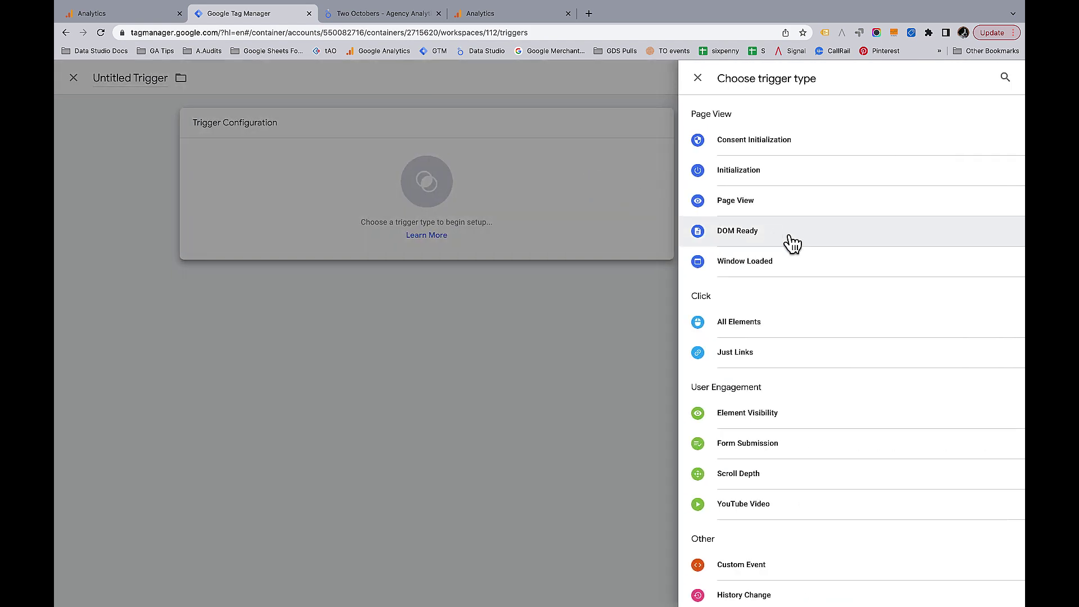
scroll(793, 242, "down", 3)
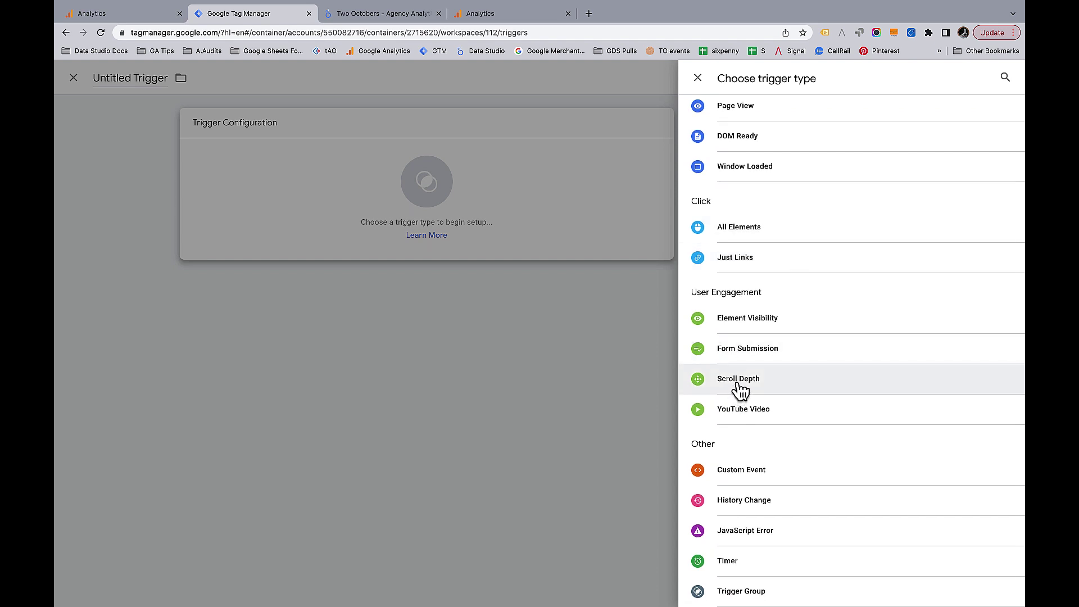
left_click(738, 383)
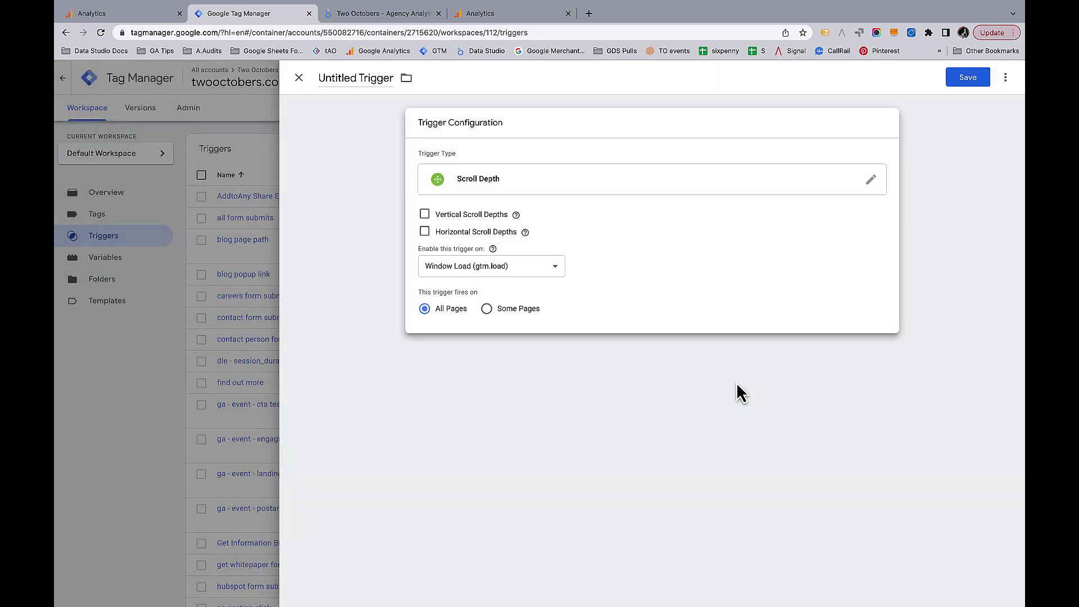
Enable vertical scroll depths for the trigger with percentages of 25,50,75,100.
left_click(425, 215)
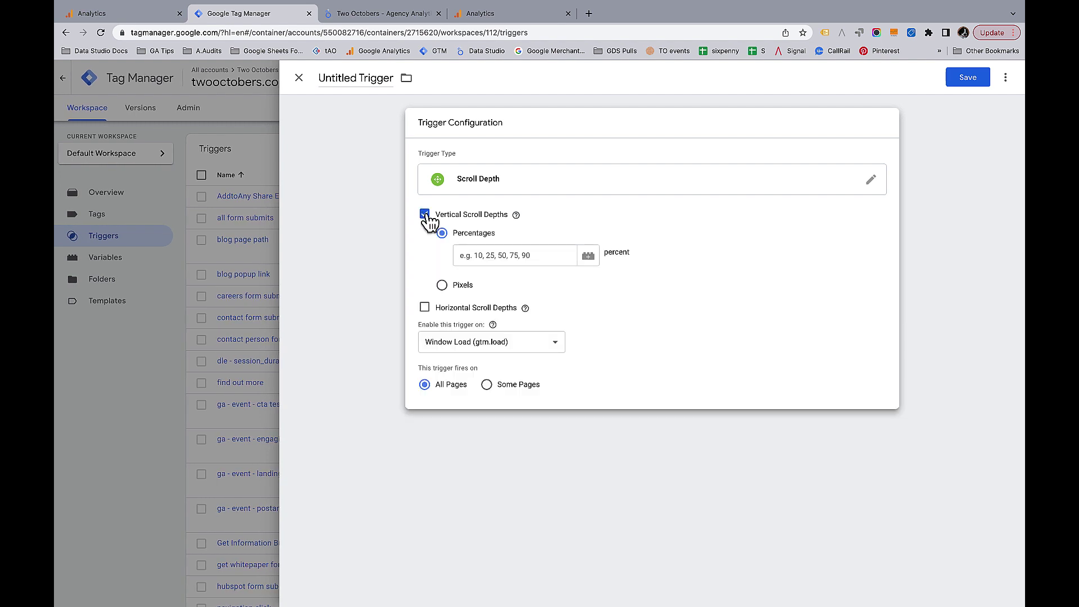
left_click(523, 253)
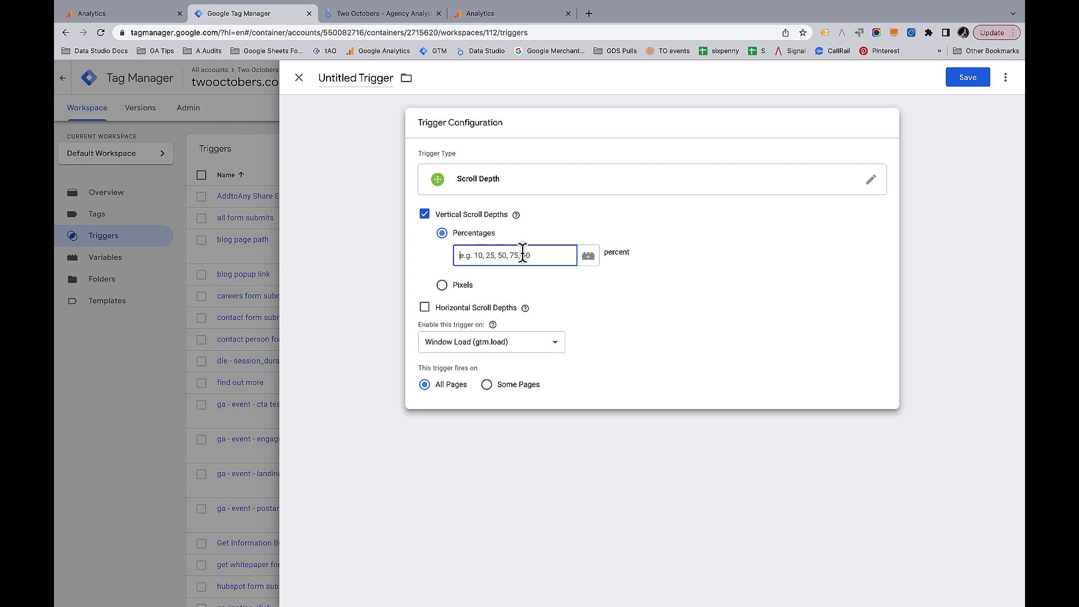
type("25,50,75,100")
Name the new trigger "Scroll Depth" and save it.
triple_click(361, 79)
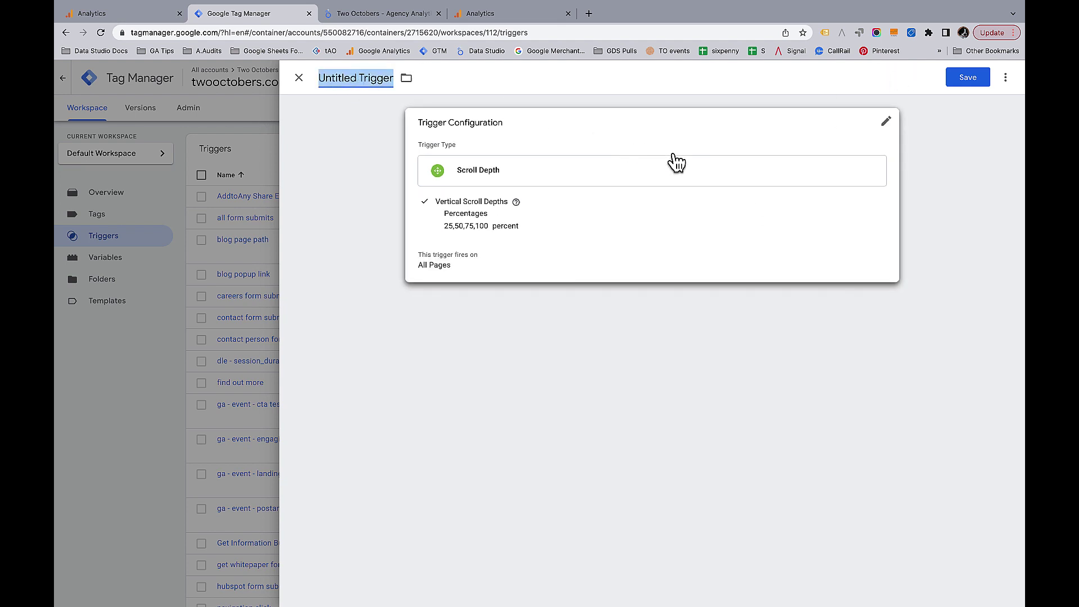
type("Sc")
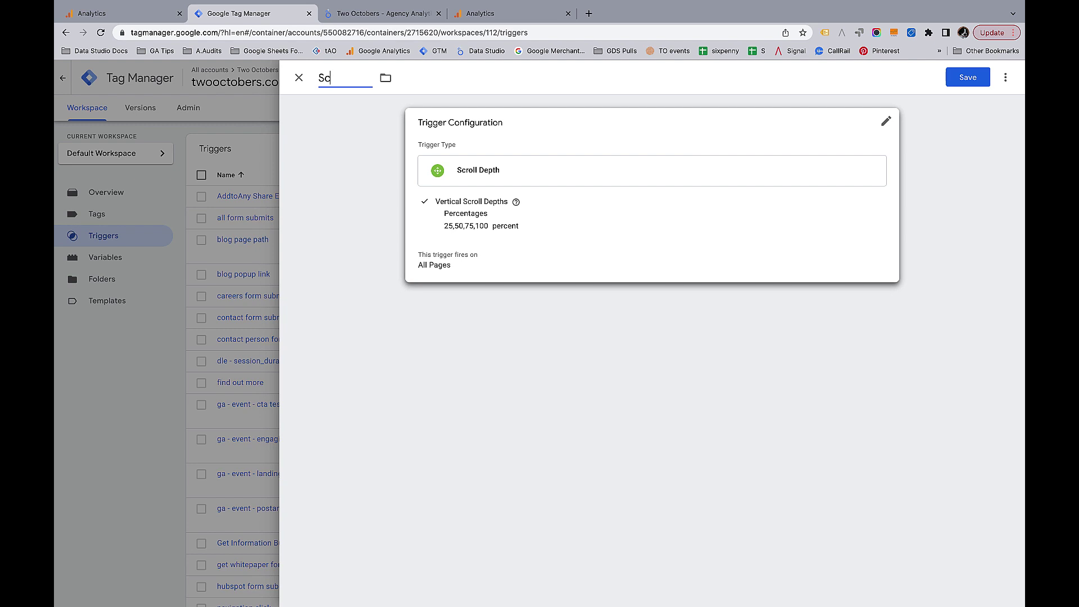
type("roll Depth")
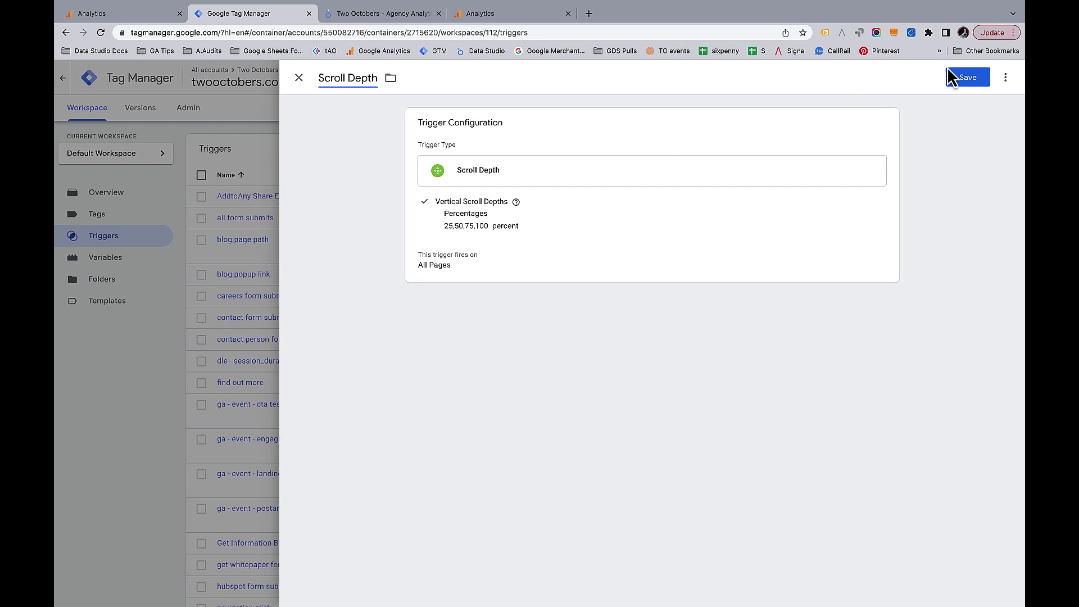
left_click(975, 82)
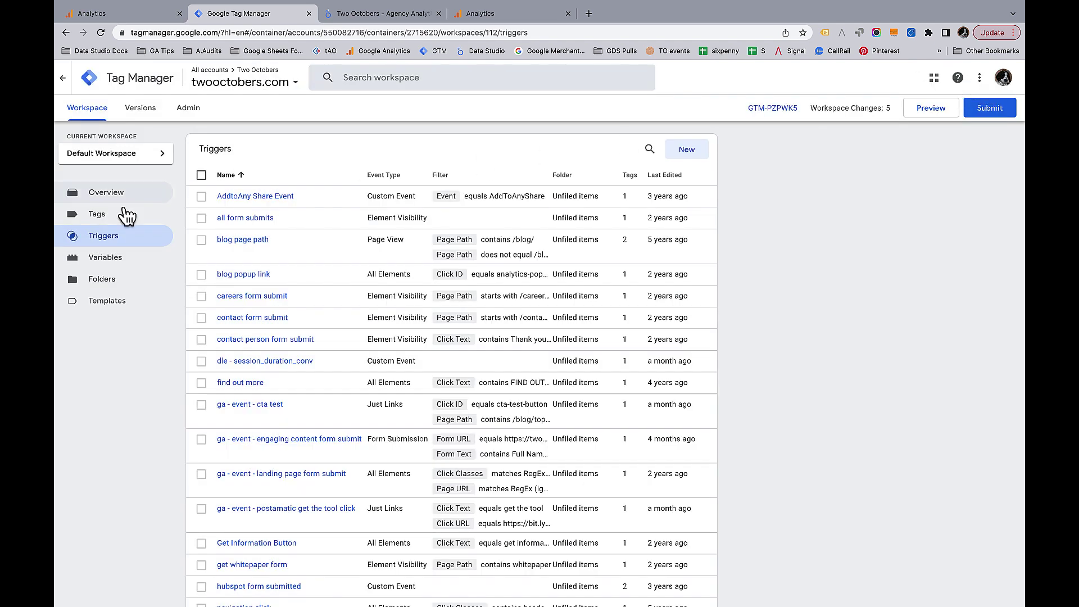
Start a new tag in the workspace with the type Google Analytics: GA4 Event.
left_click(104, 217)
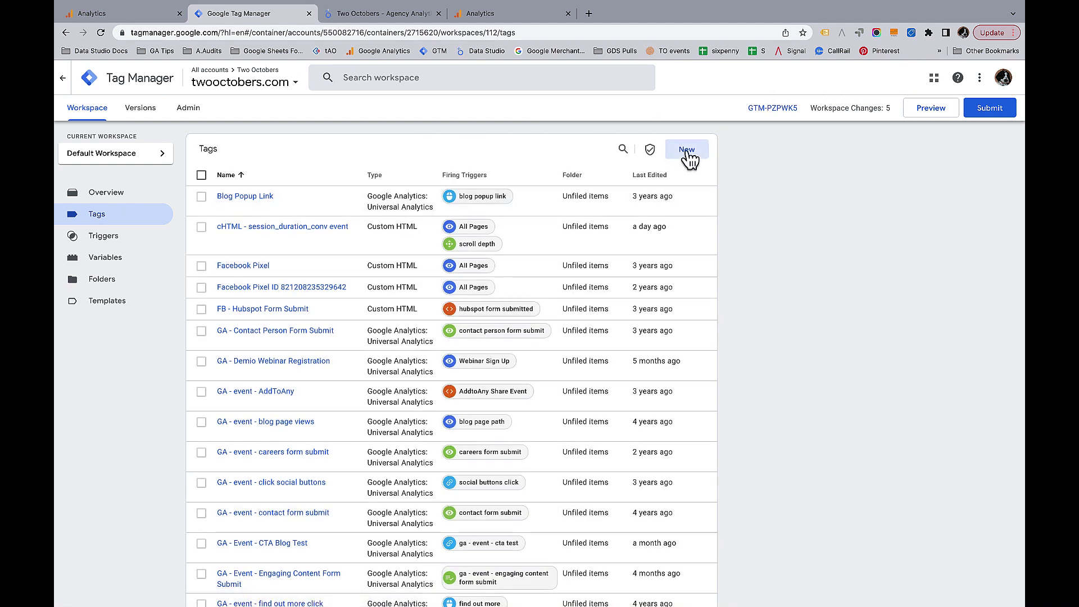
left_click(689, 153)
left_click(596, 183)
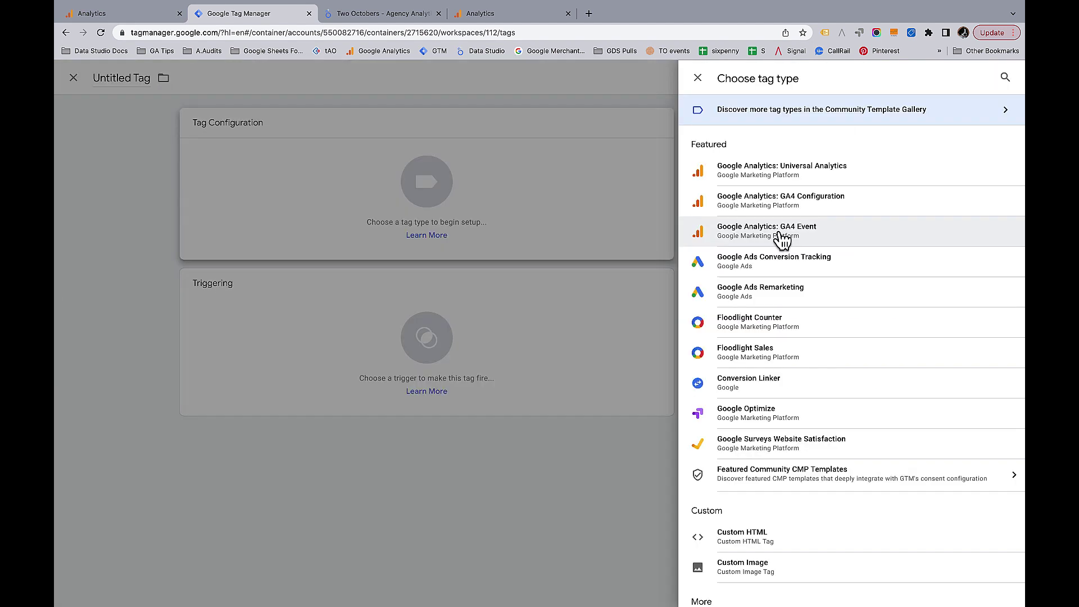
left_click(782, 242)
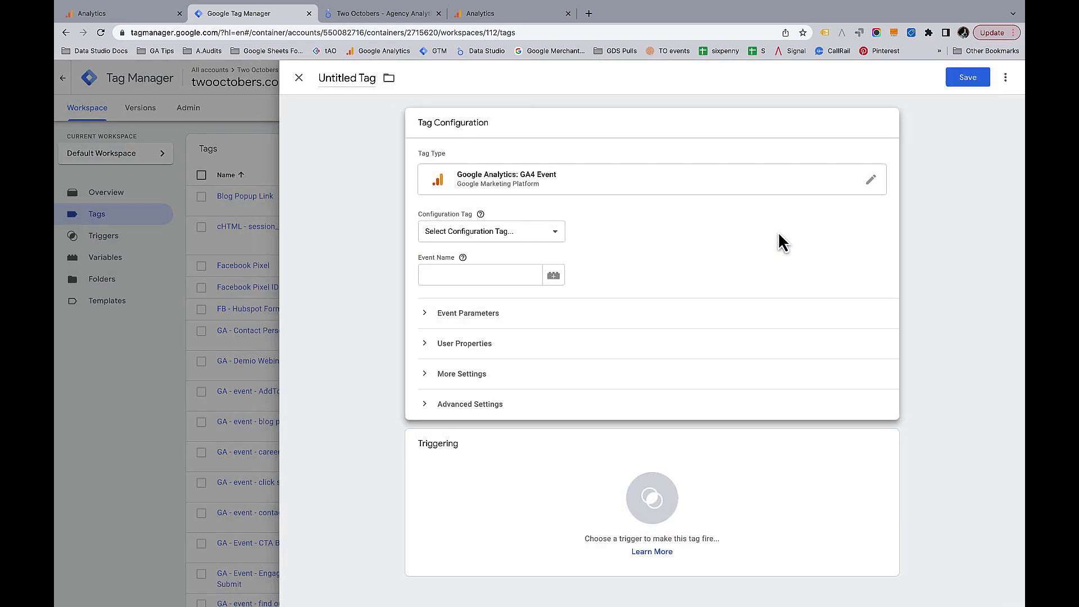
Set the tag's configuration tag to GA4 - Configuration and its event name to "scroll".
left_click(533, 237)
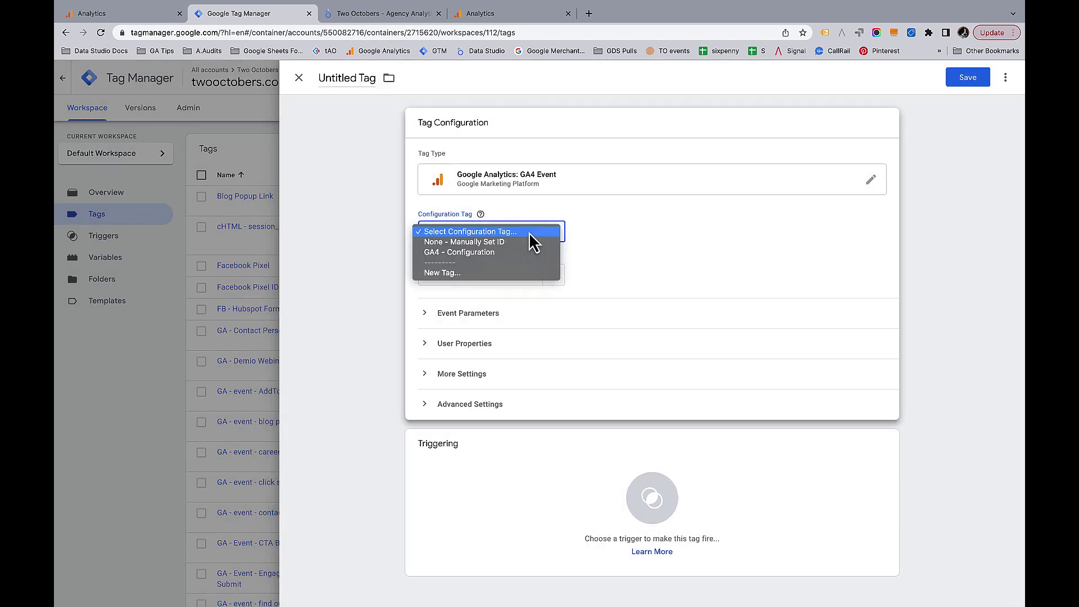
left_click(505, 251)
left_click(492, 275)
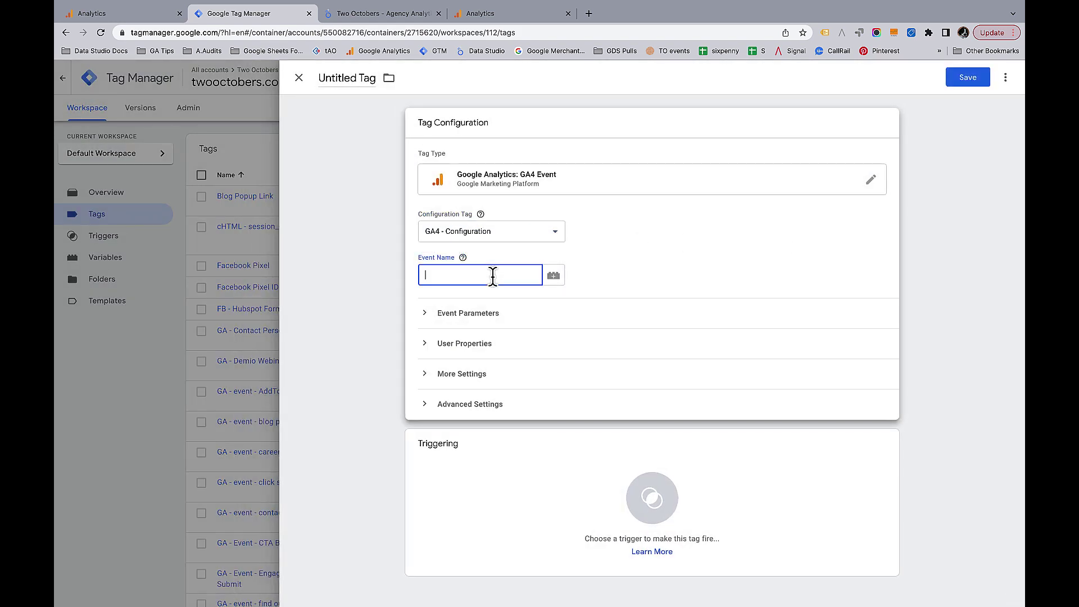
type("scroll")
Name the tag "GA - event - scroll" and assign the Scroll Depth trigger to it.
double_click(348, 78)
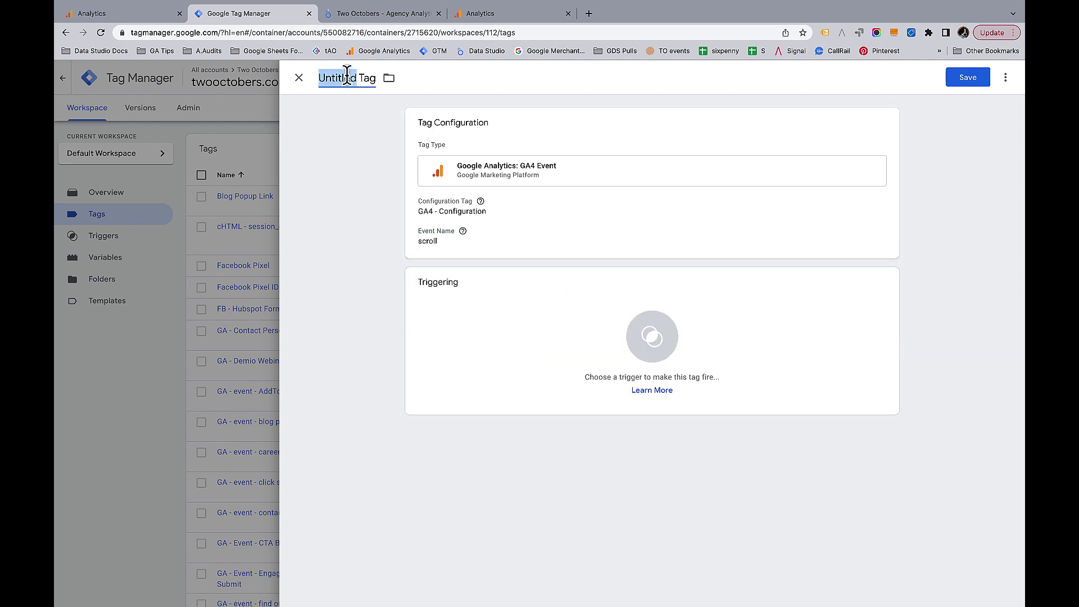
triple_click(348, 77)
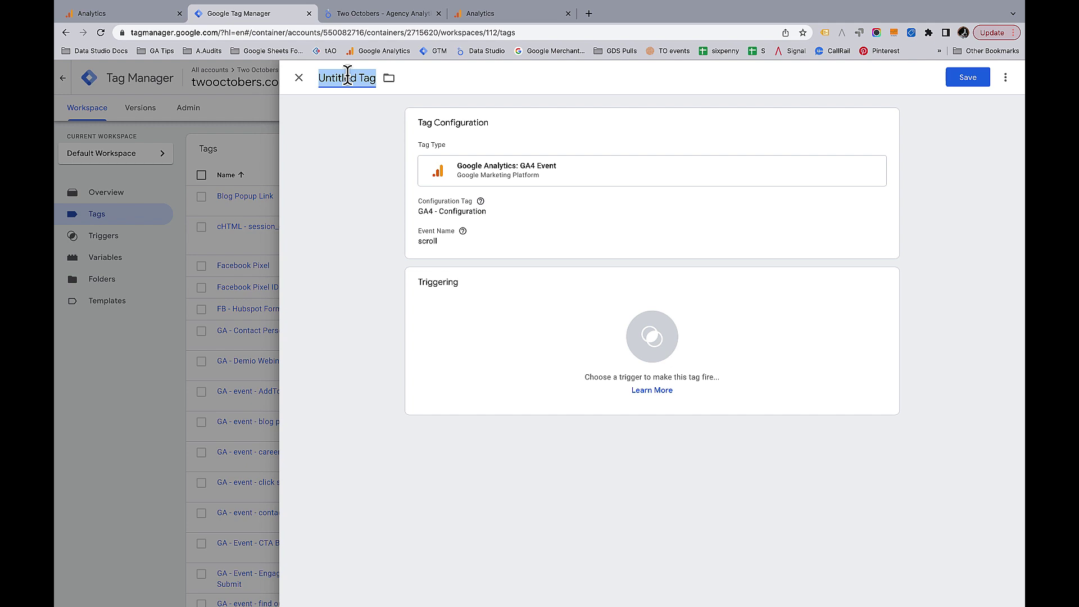
type("GA")
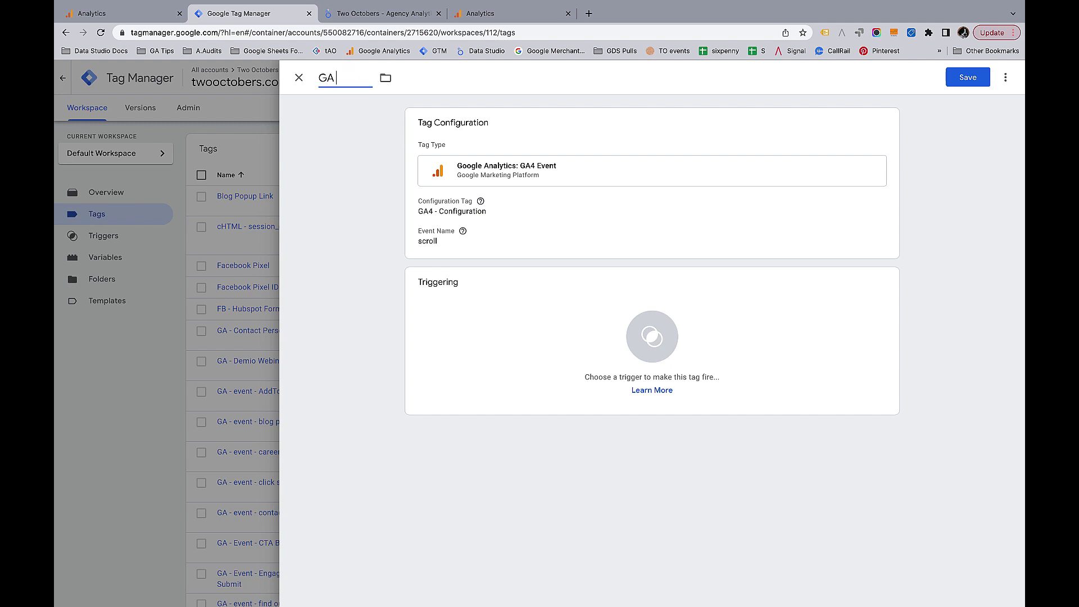
type(" - event - scroll")
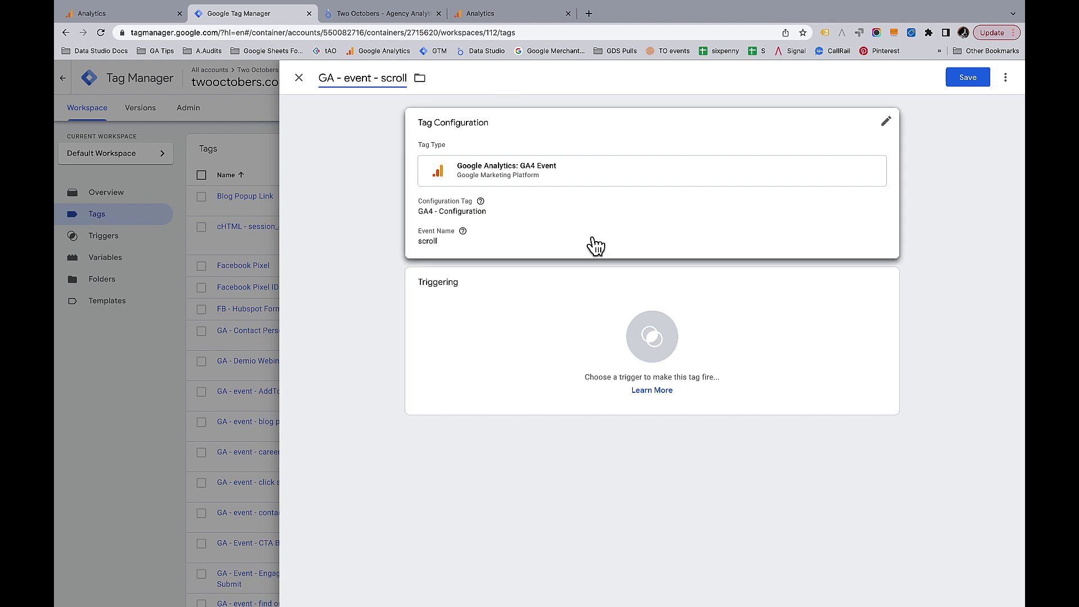
left_click(609, 320)
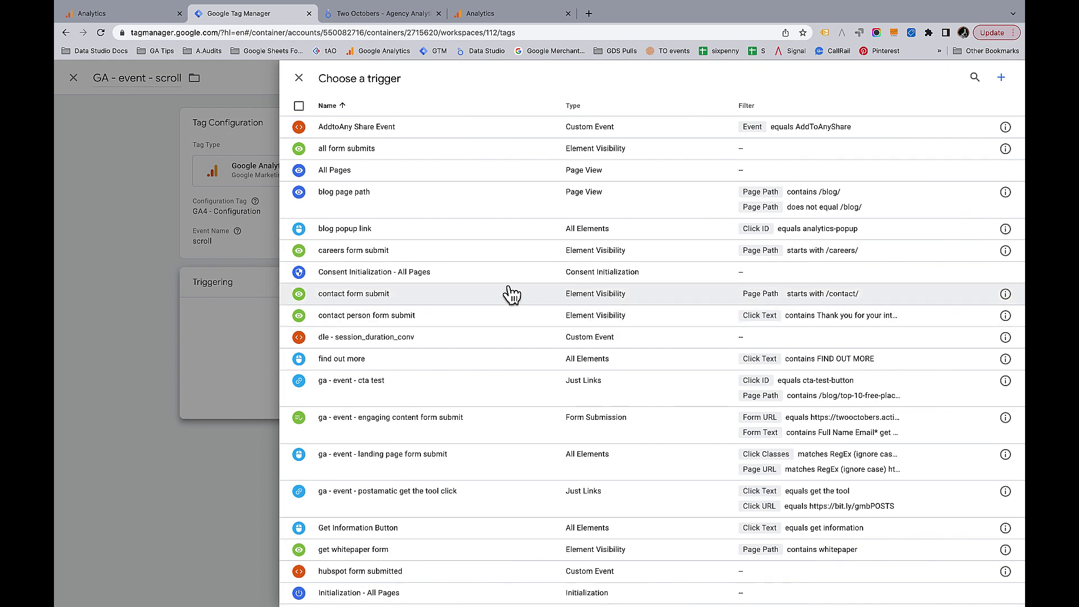
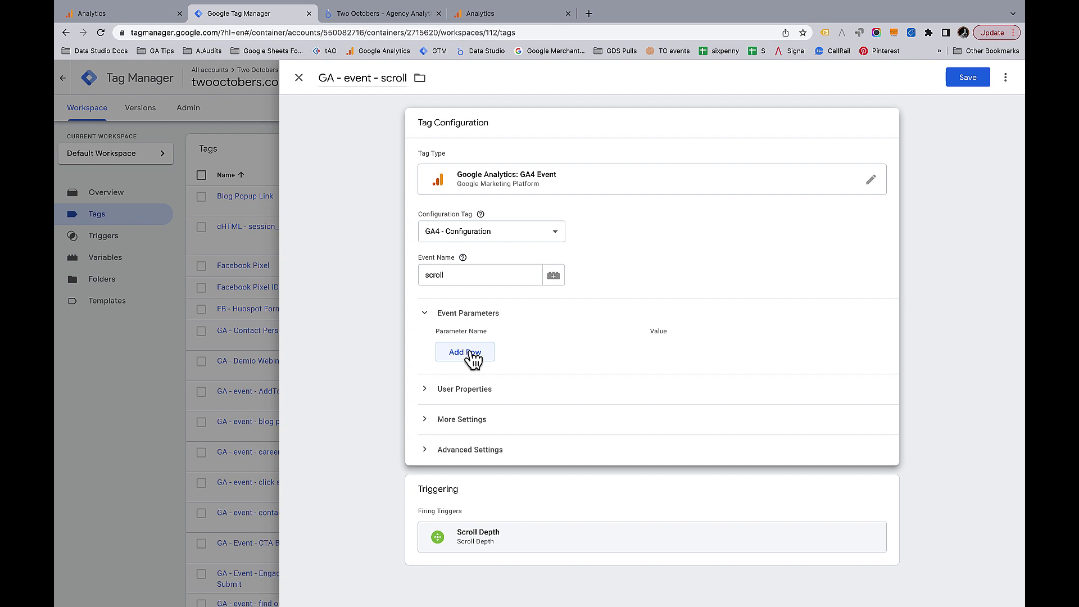
Add an event parameter percent_scrolled to the tag with the Scroll Depth Threshold variable as its value.
left_click(472, 355)
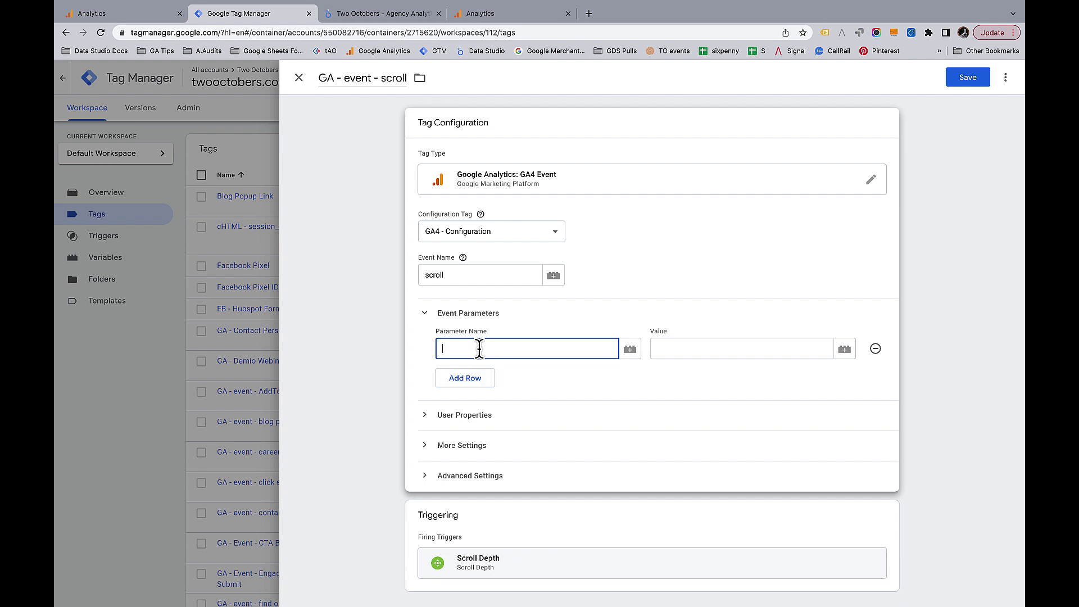
type("percent_scrolled")
key("Tab")
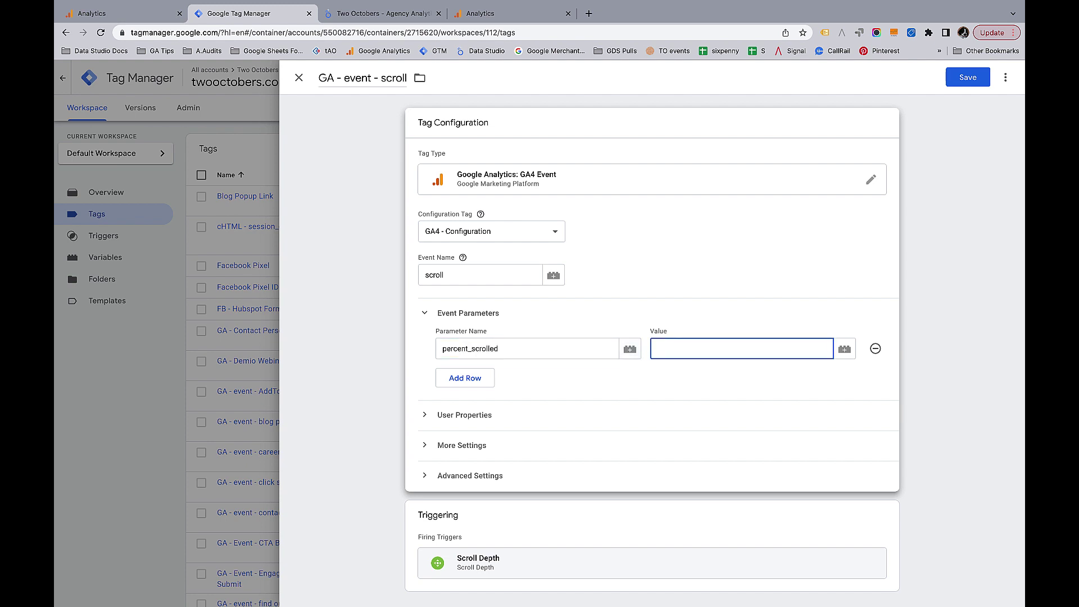
left_click(845, 350)
scroll(553, 371, "down", 7)
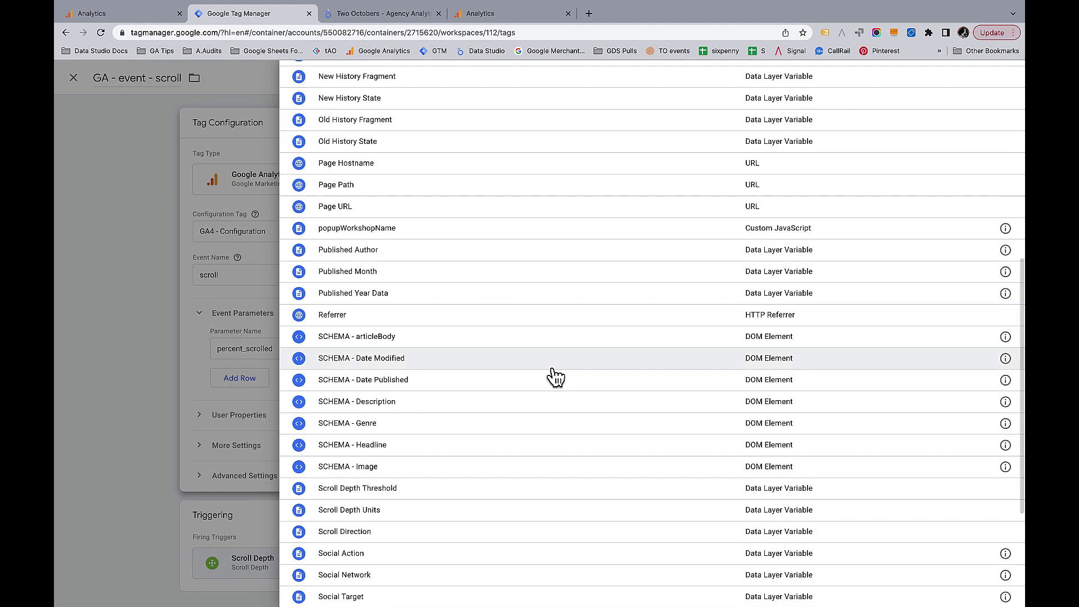
scroll(554, 378, "down", 2)
left_click(378, 431)
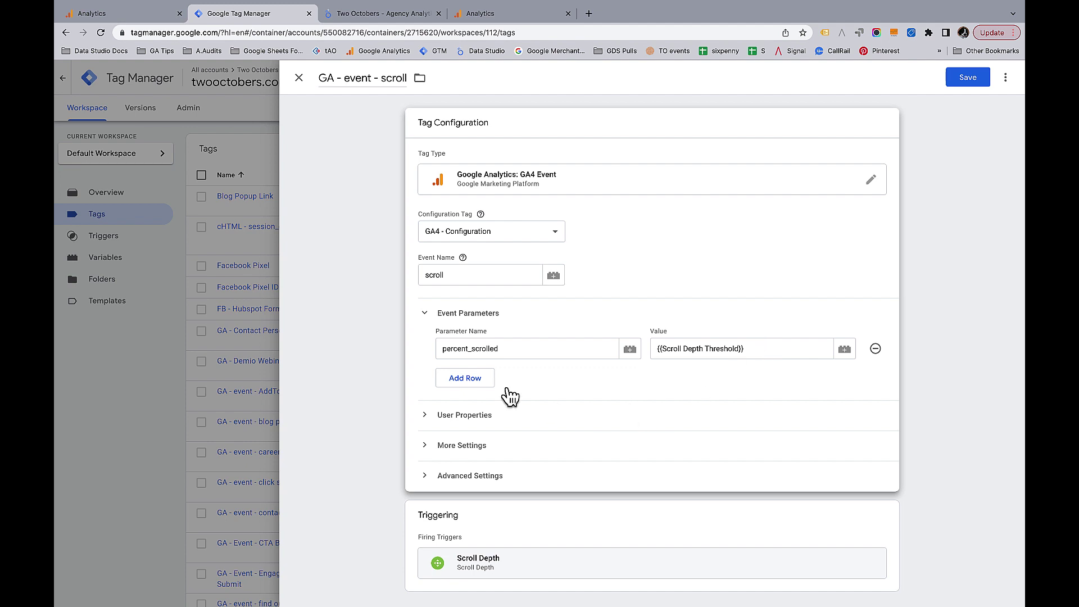
Add a second event parameter scroll_count with the value 1 and save the tag.
left_click(466, 379)
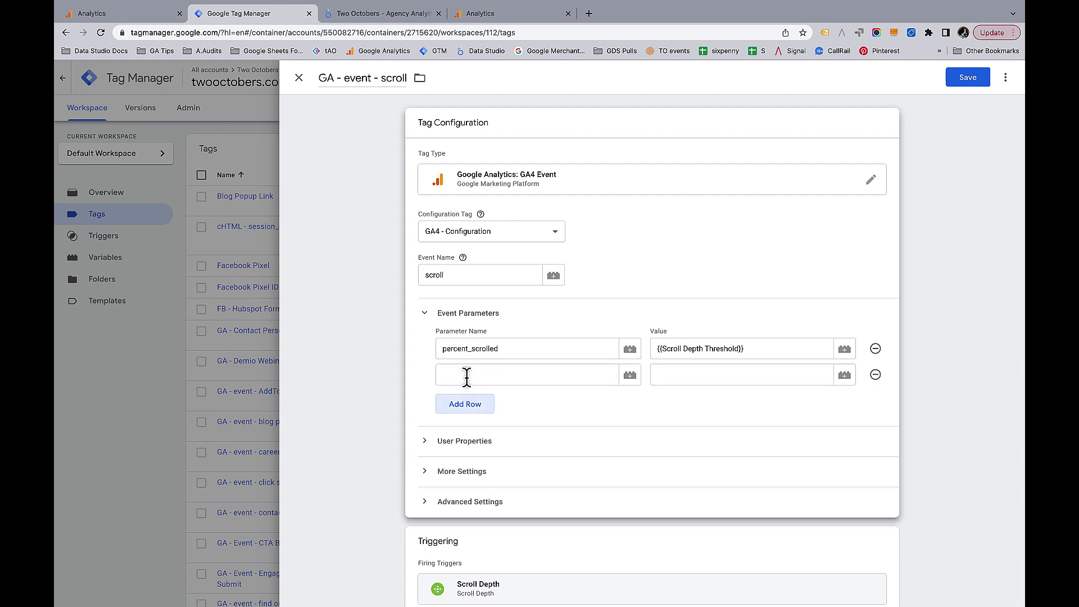
left_click(473, 374)
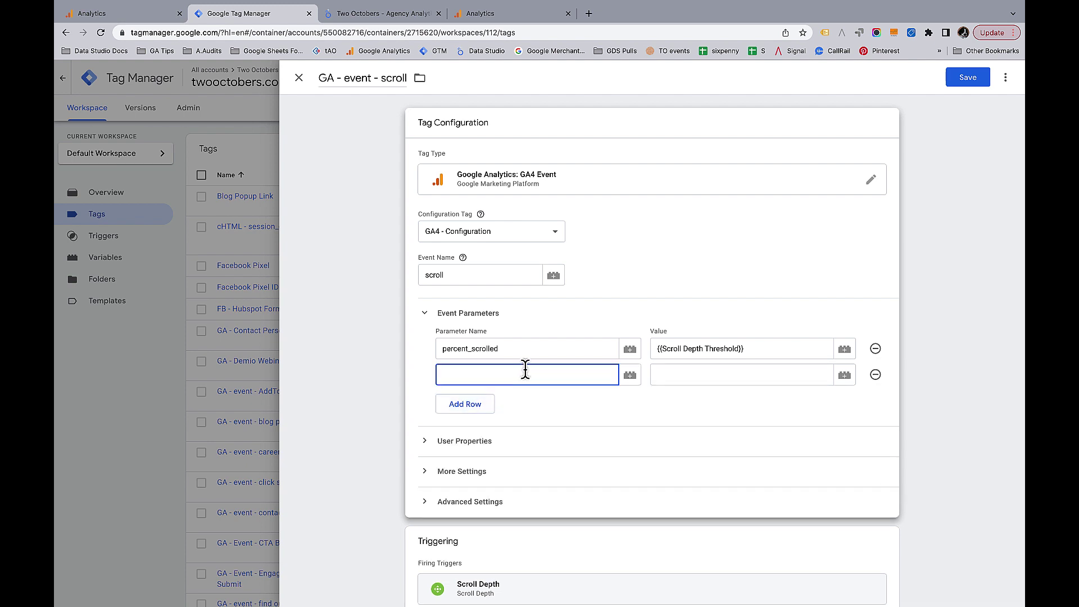
type("scroll_count")
left_click(667, 374)
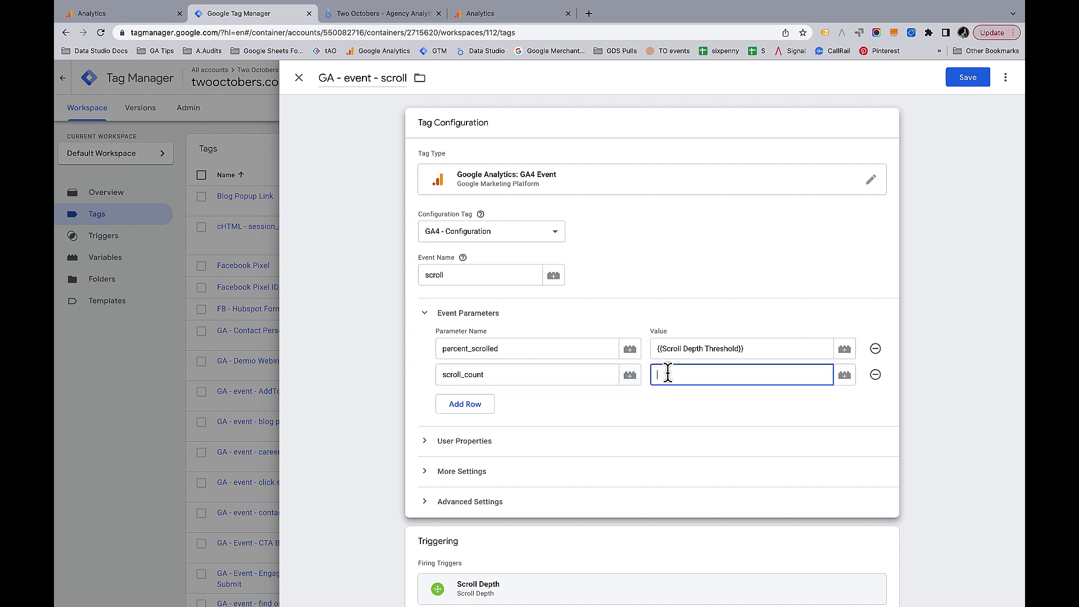
type("1")
left_click(782, 139)
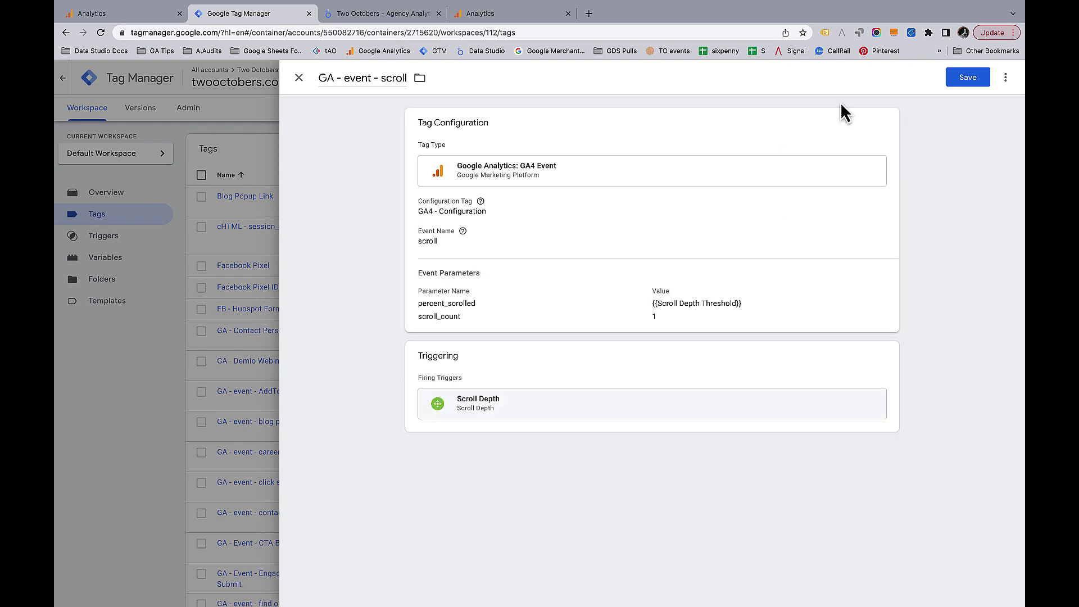
left_click(970, 79)
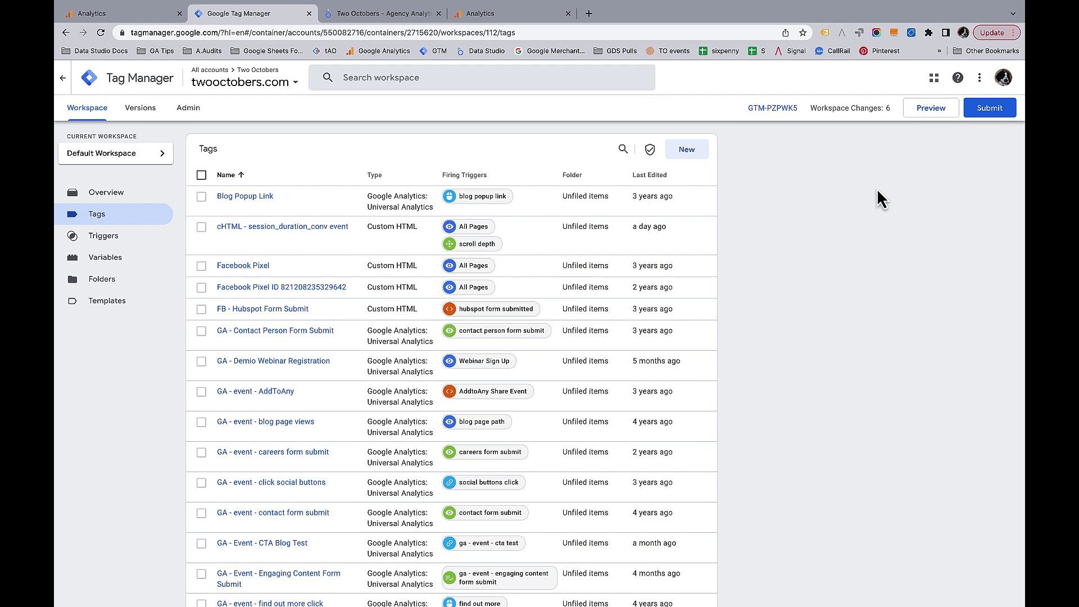
left_click(933, 110)
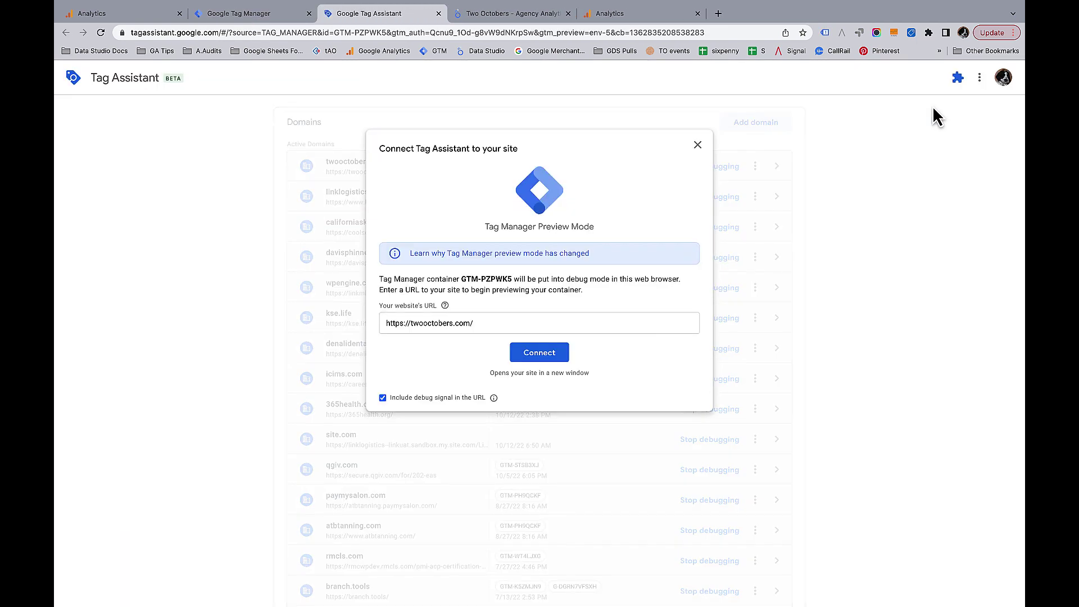
left_click(537, 352)
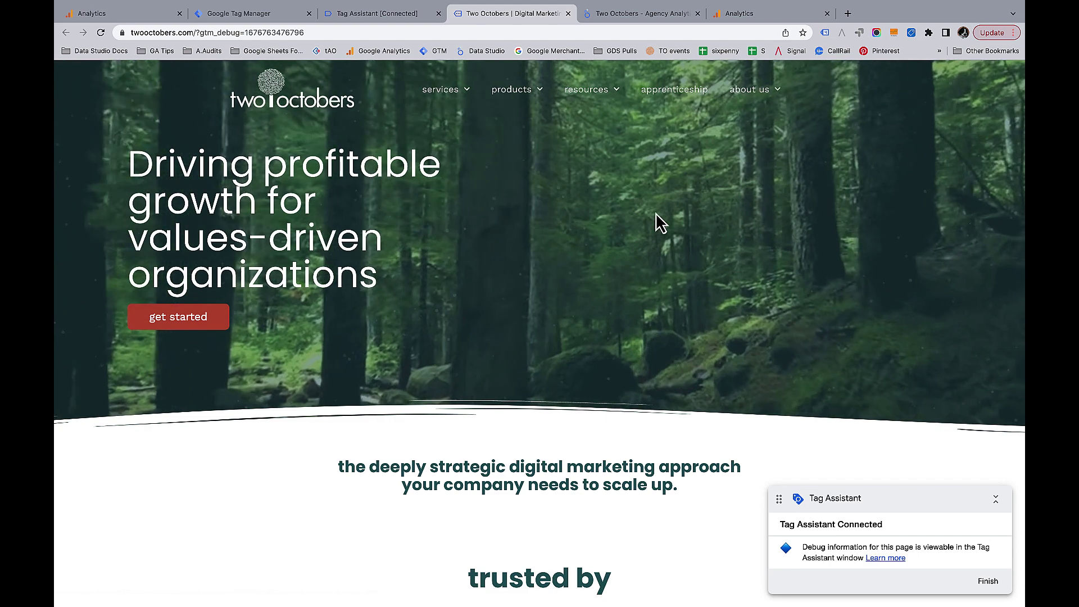
mouse_move(624, 91)
scroll(623, 90, "down", 1)
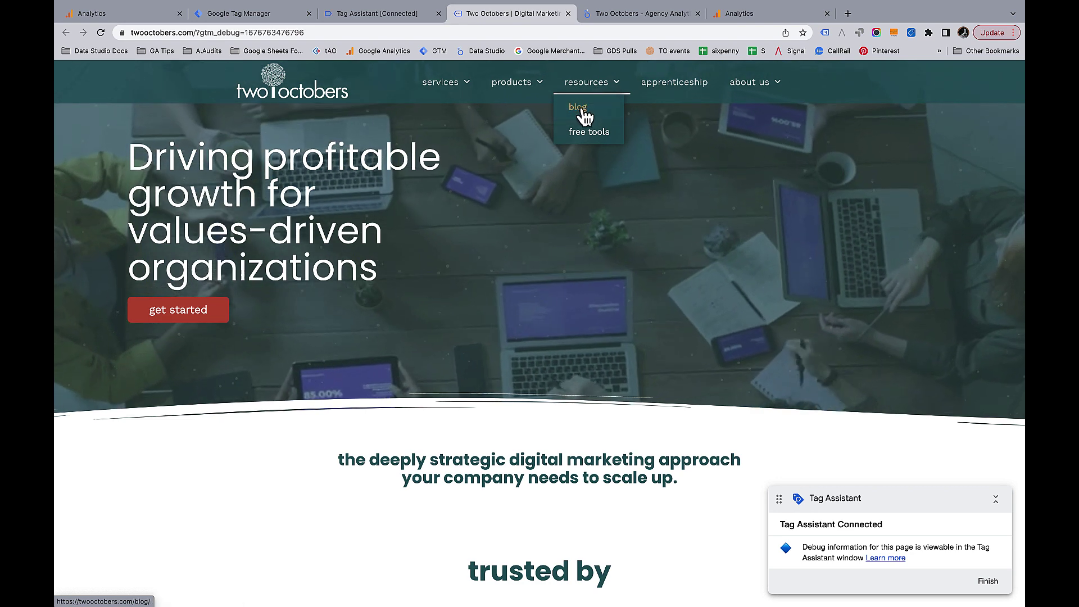
left_click(579, 108)
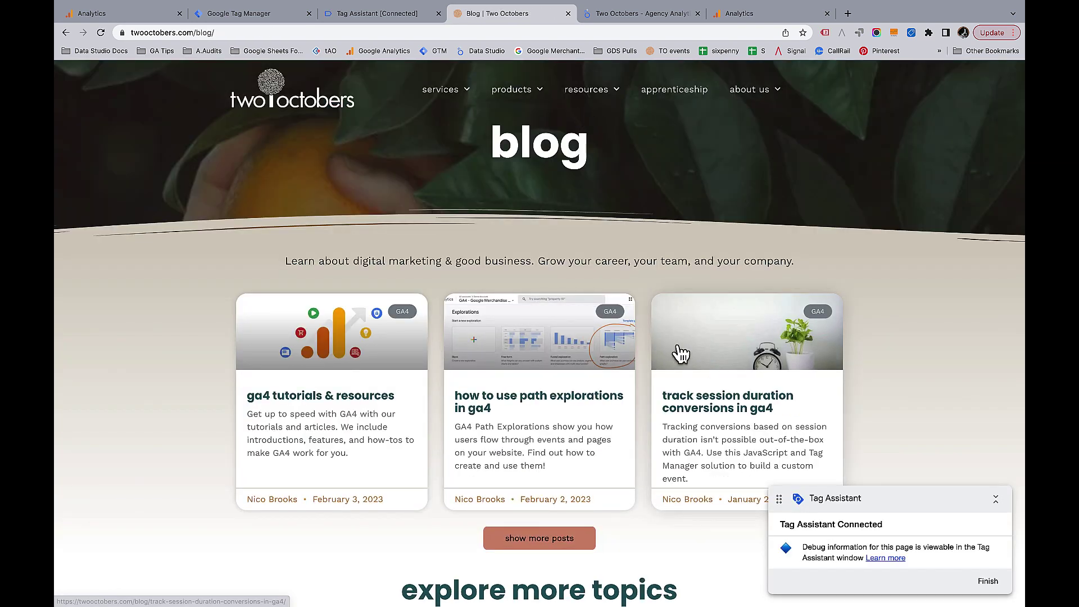
left_click(713, 406)
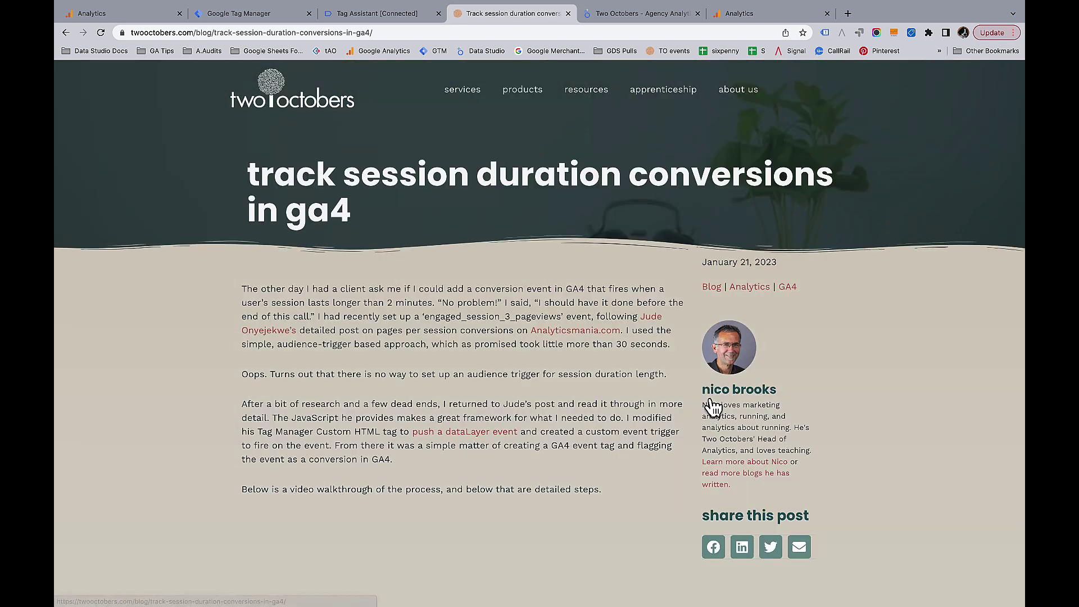
Scroll partway down the blog post to generate scroll events and continue to the debug summary in Tag Assistant.
scroll(572, 368, "down", 1)
scroll(571, 368, "down", 20)
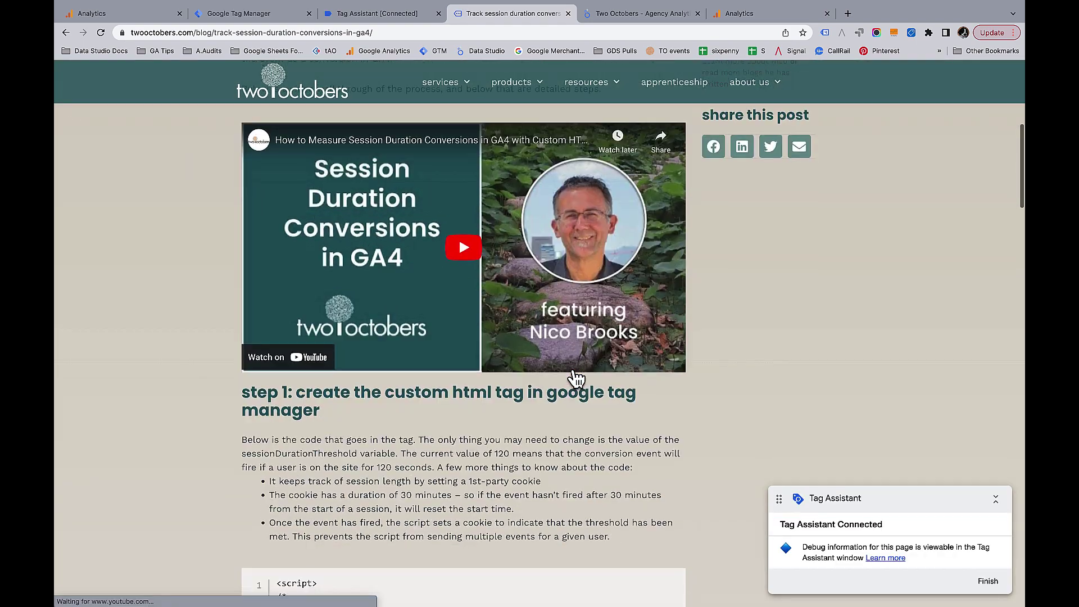
scroll(572, 370, "down", 10)
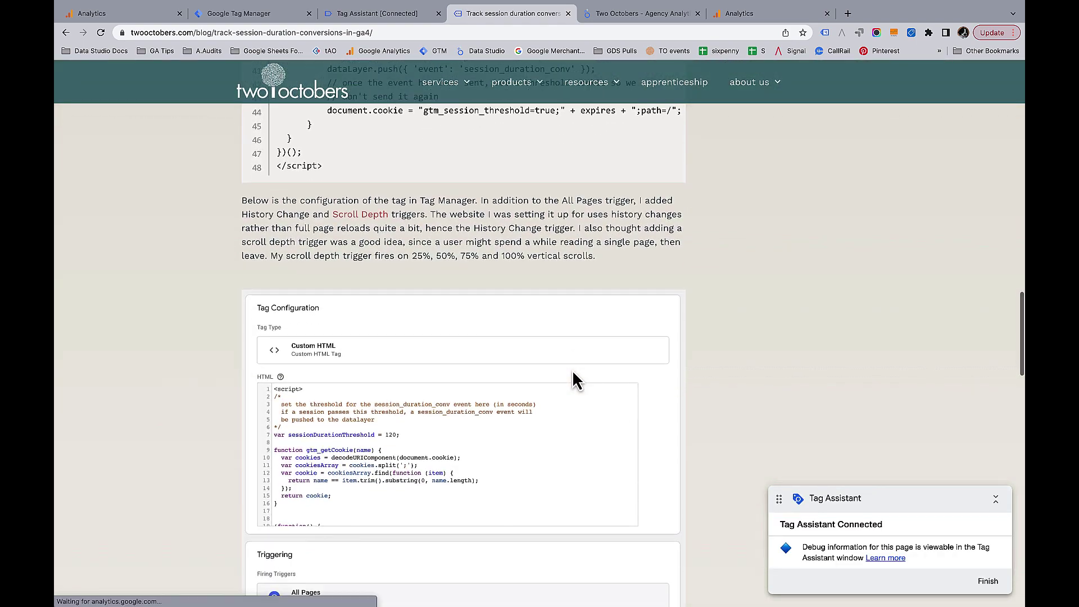
left_click(374, 17)
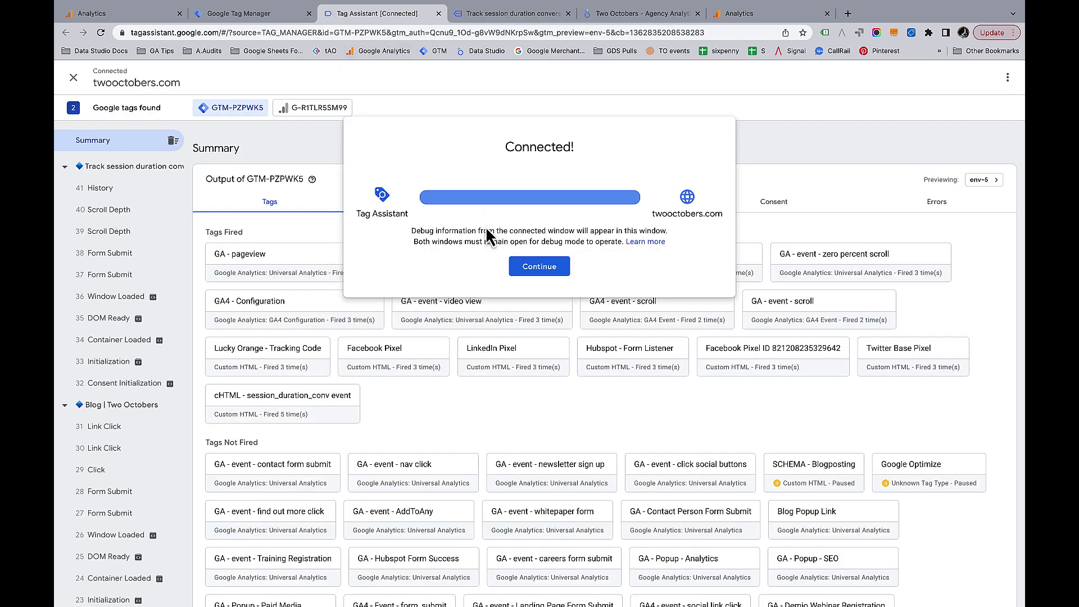
left_click(545, 269)
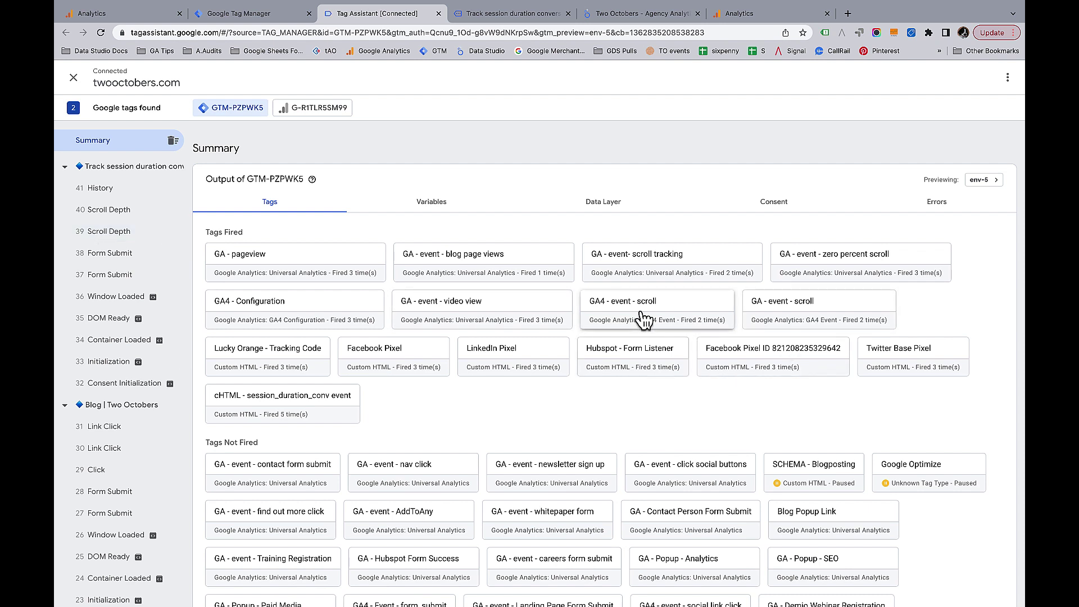
Inspect the details of the GA - event - scroll tag, and of GA4 - event - scroll in the first Scroll Depth event.
left_click(828, 311)
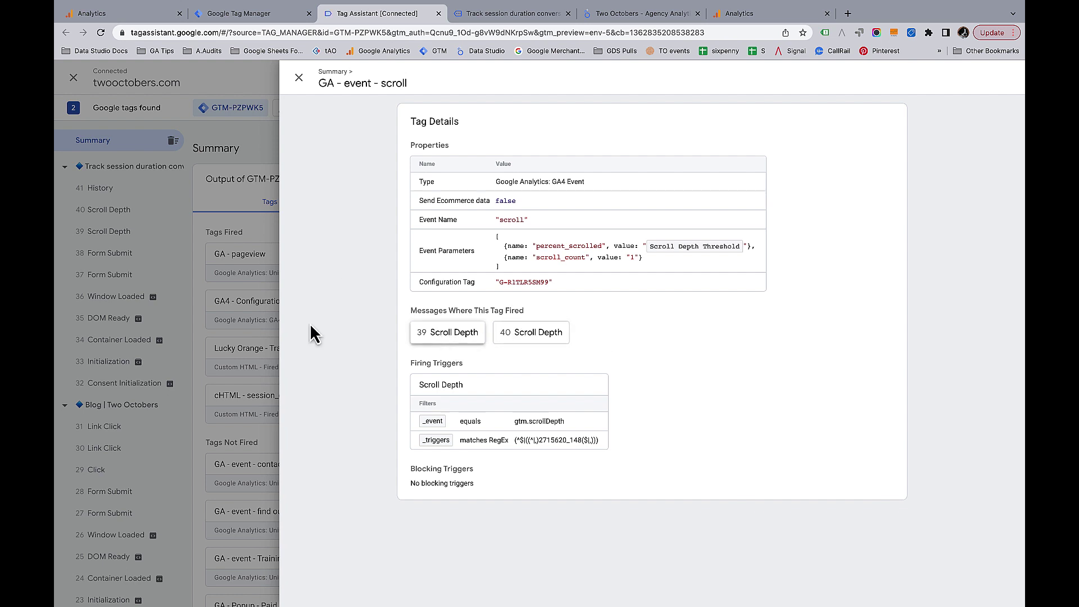
left_click(111, 233)
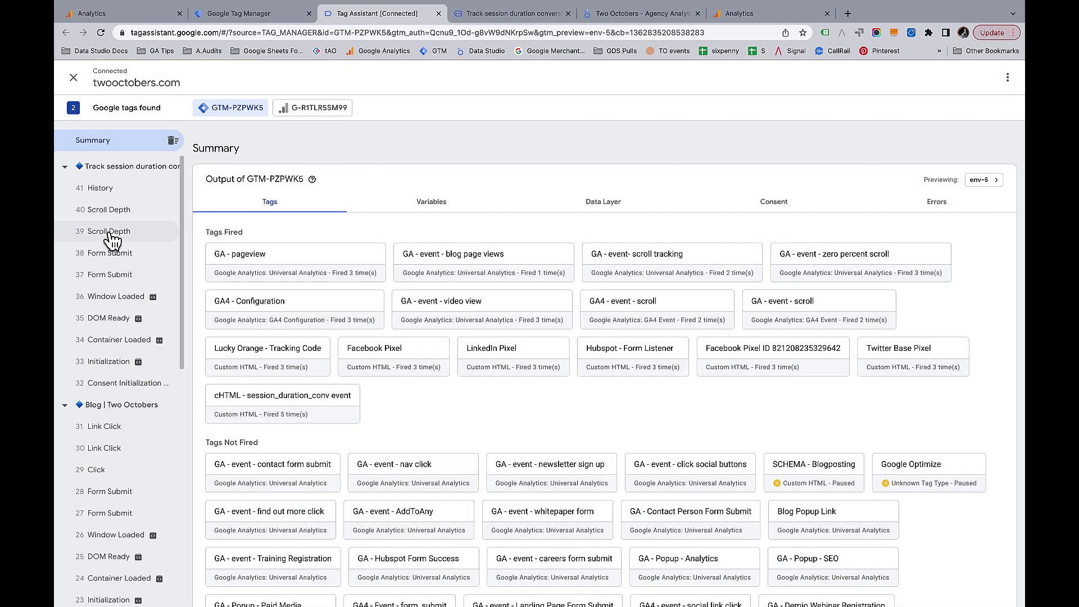
left_click(111, 234)
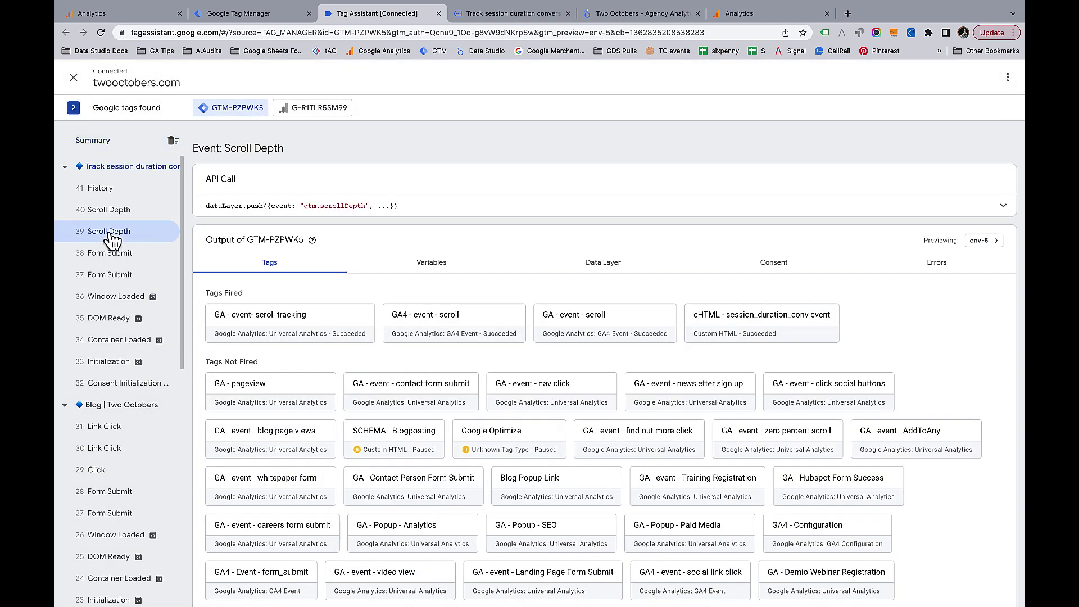
left_click(470, 327)
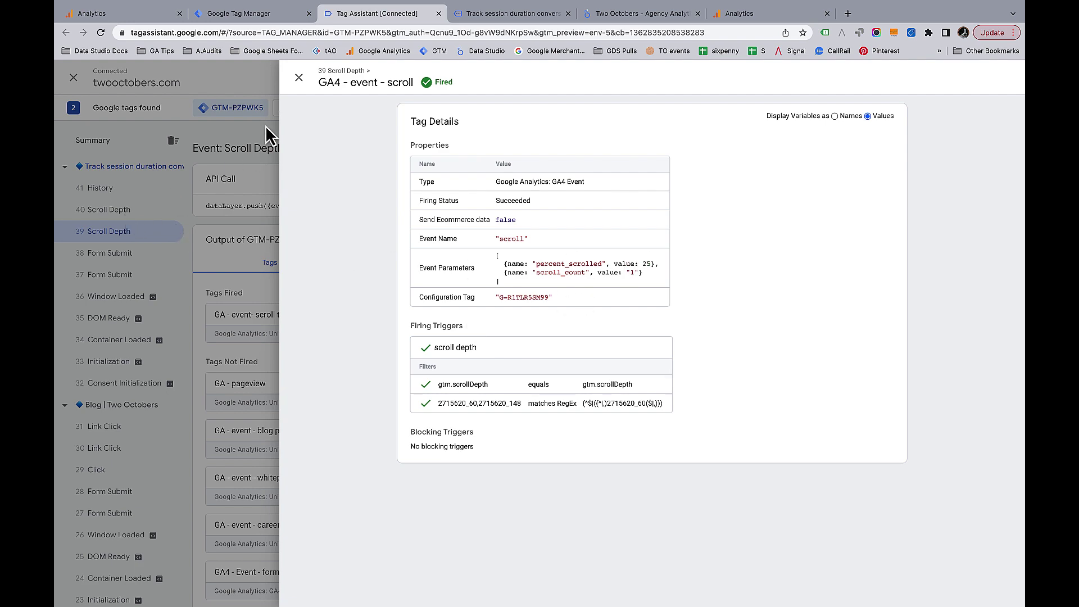
left_click(299, 77)
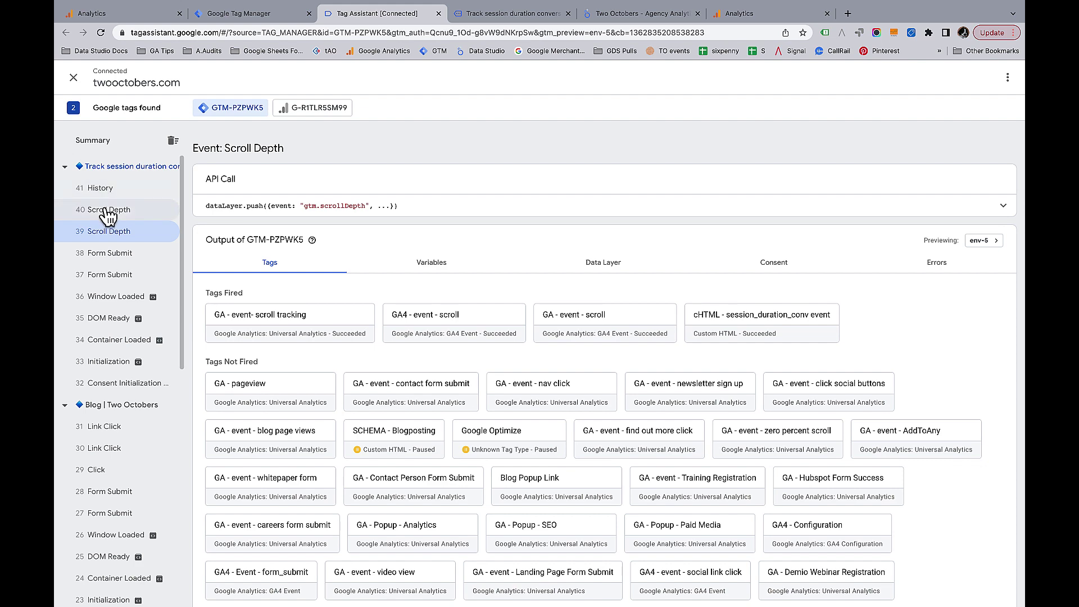
Check the parameter values sent by the GA - event - scroll tag in the second Scroll Depth event.
left_click(110, 209)
left_click(621, 325)
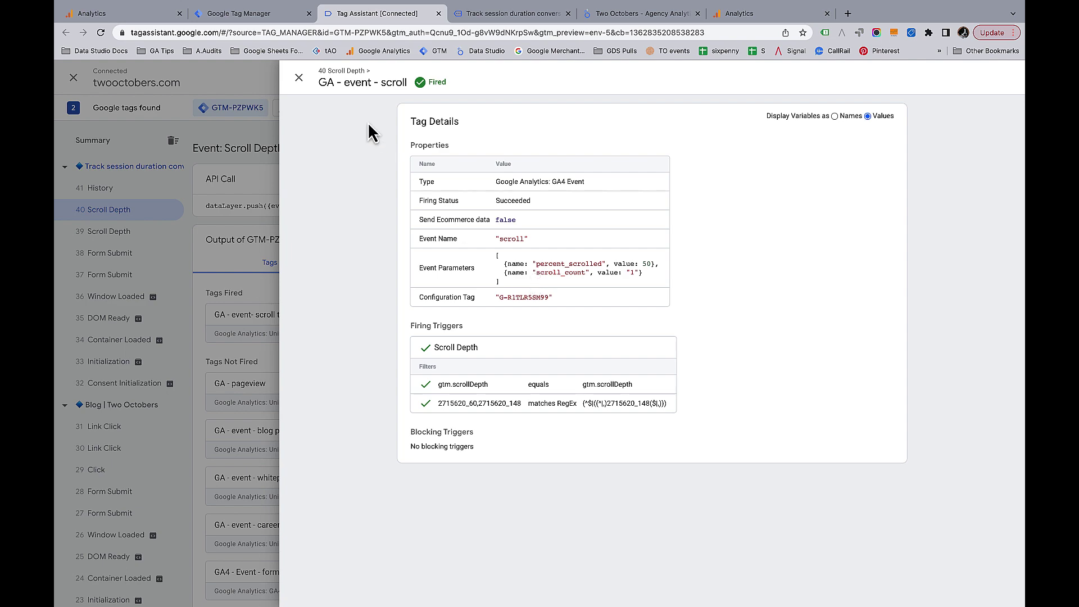
left_click(300, 77)
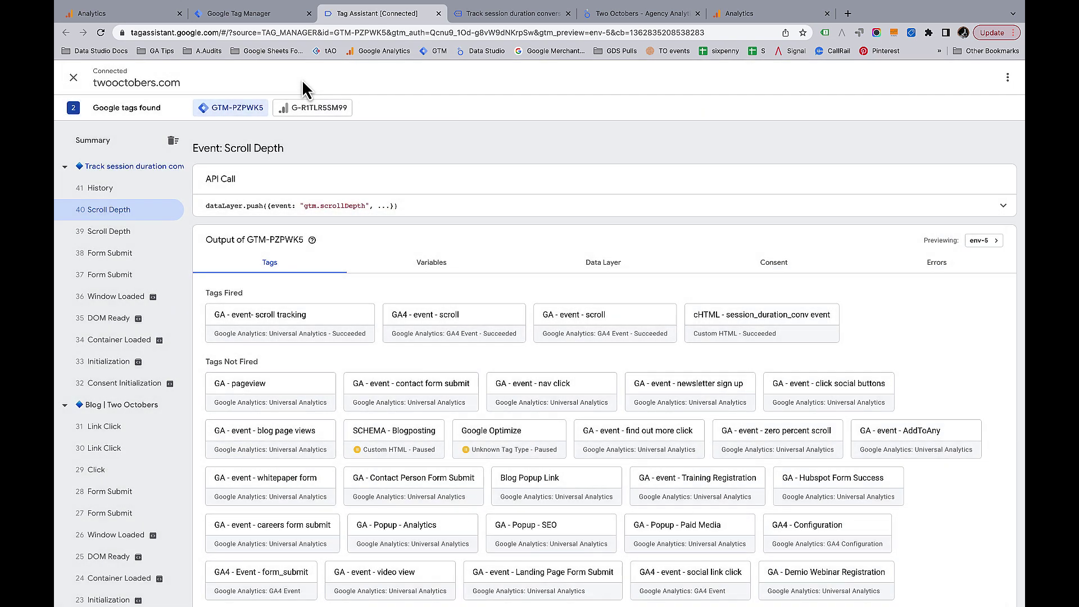
Switch to the Google Analytics admin area and review the Scrolls custom metric in the property's custom definitions.
left_click(245, 18)
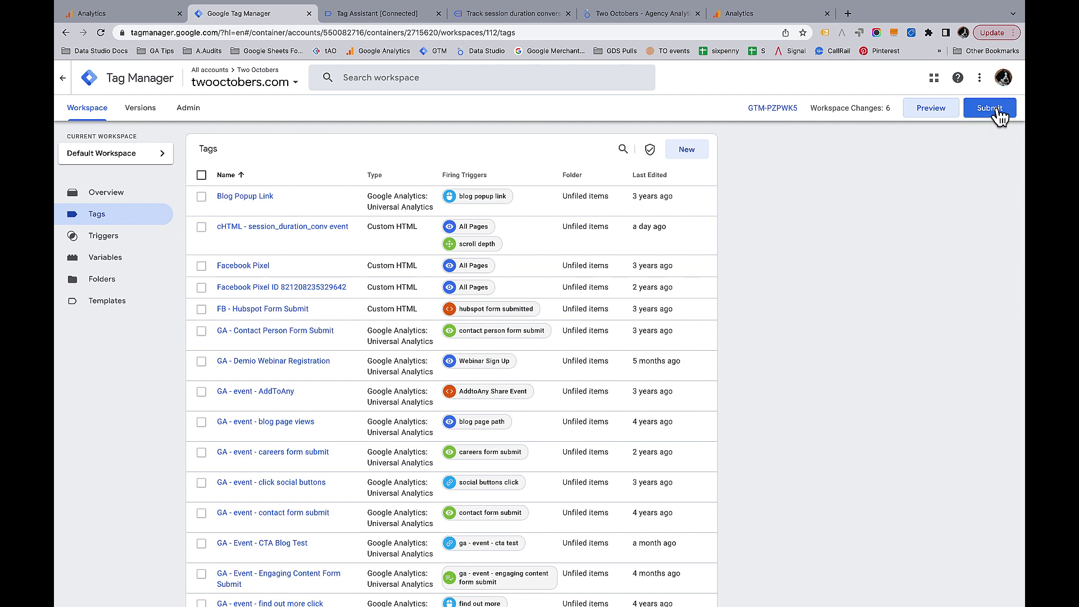
left_click(131, 16)
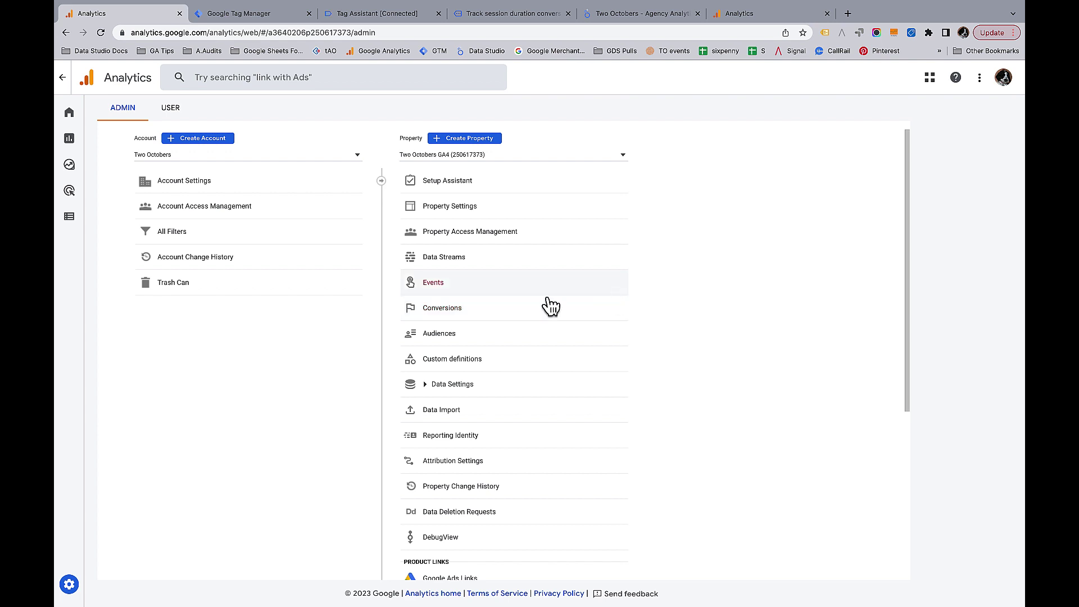
left_click(456, 362)
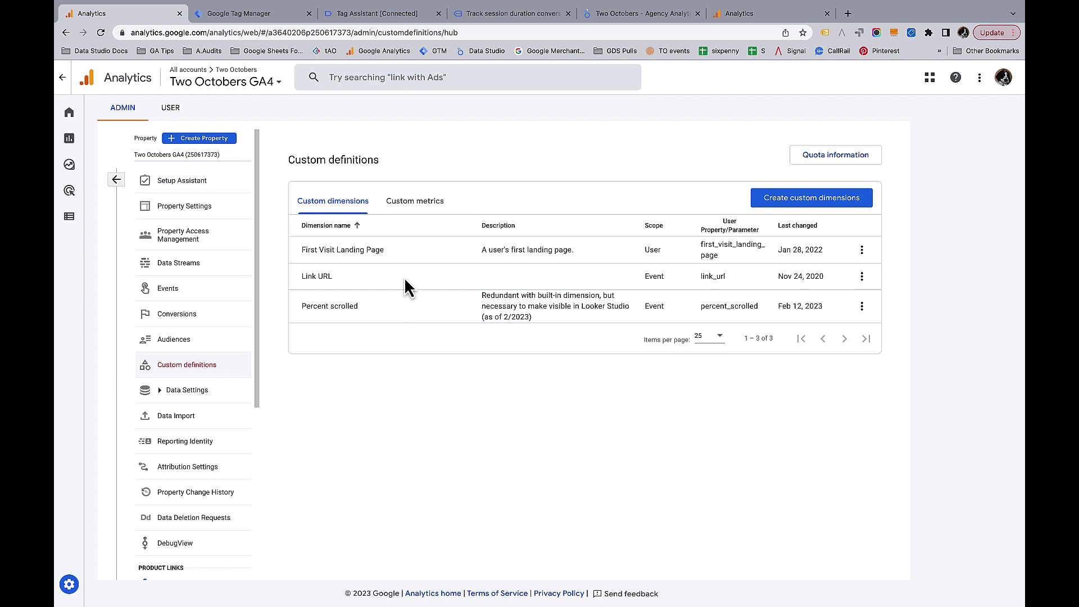
left_click(422, 203)
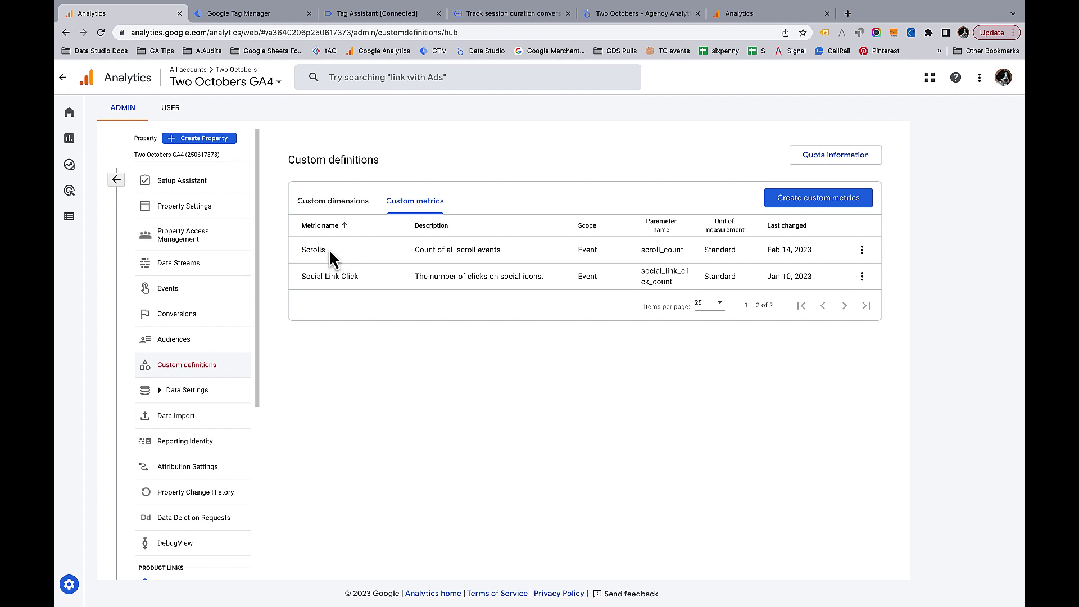
left_click(862, 251)
left_click(870, 282)
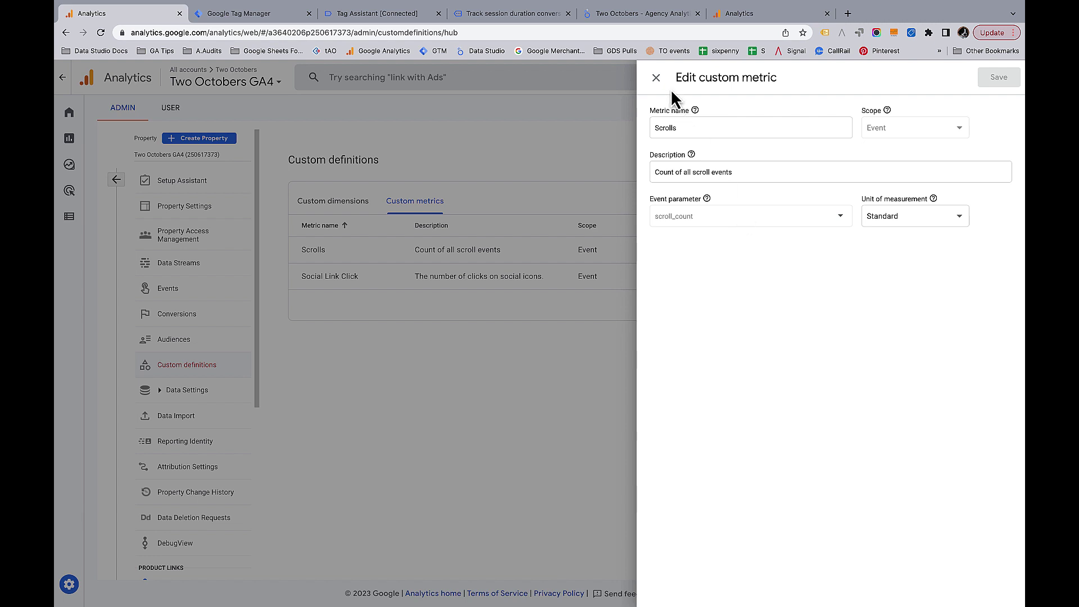
left_click(656, 78)
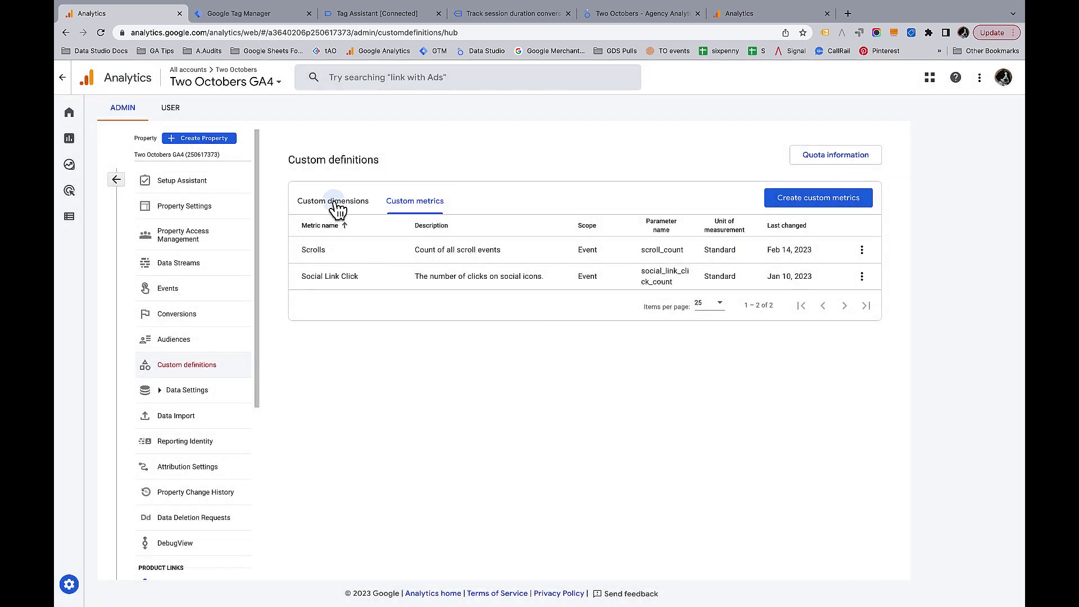
Review the definition of the Percent scrolled custom dimension, including its scope and event parameter.
left_click(336, 206)
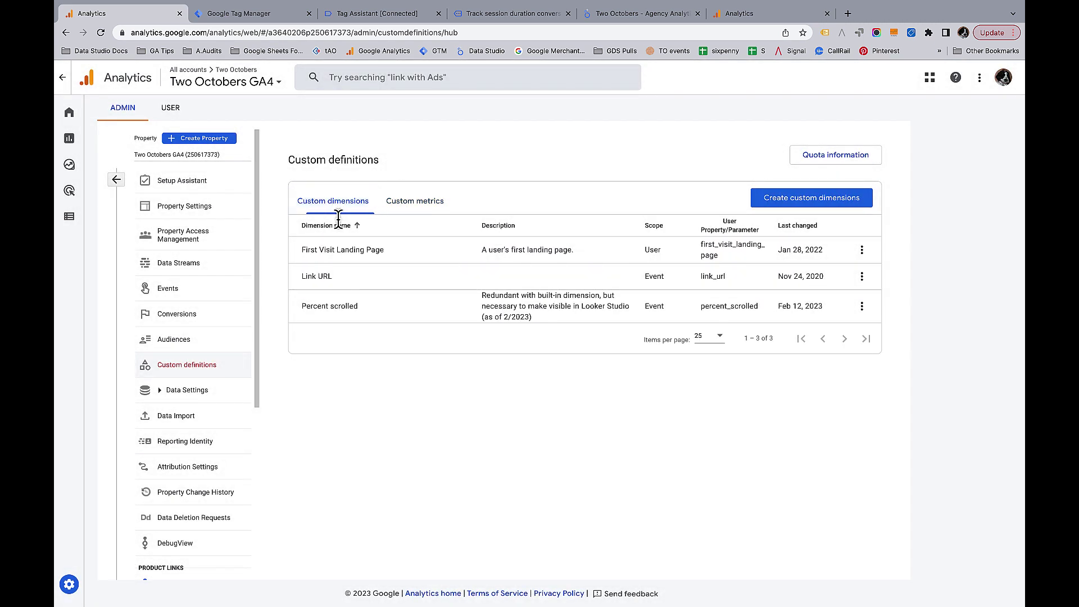
left_click(862, 307)
left_click(869, 340)
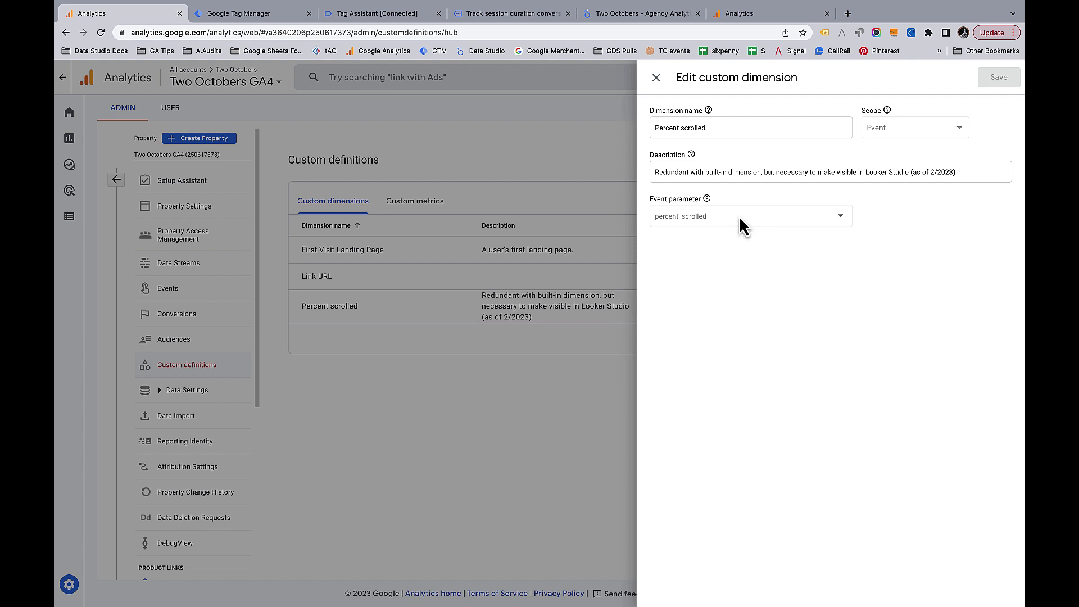
left_click(656, 79)
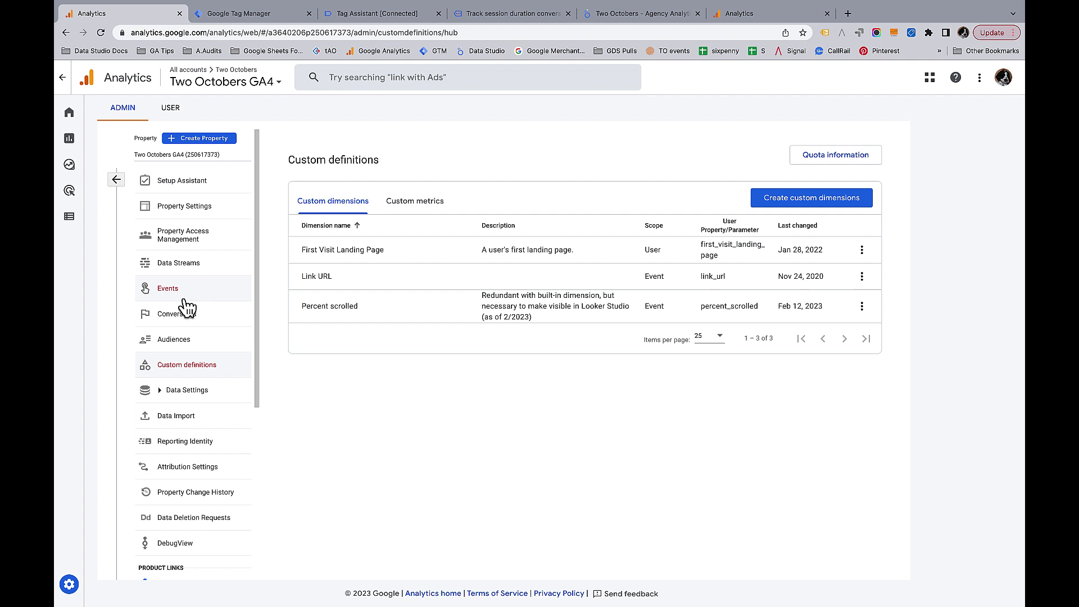
Open the Scroll percentages exploration and examine its dimensions, metrics, row and column setup.
mouse_move(104, 169)
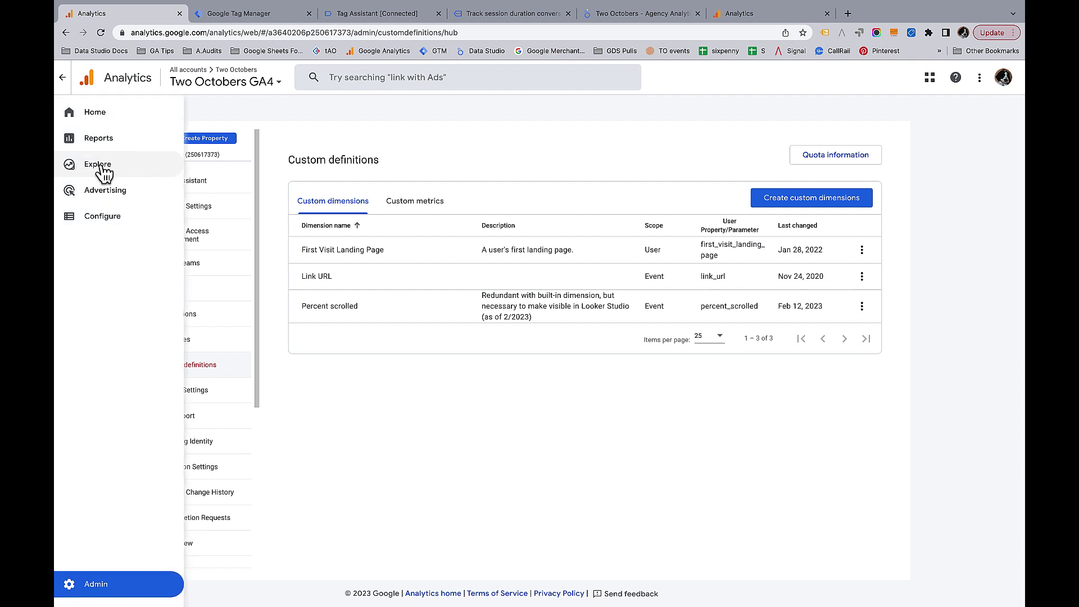
left_click(103, 167)
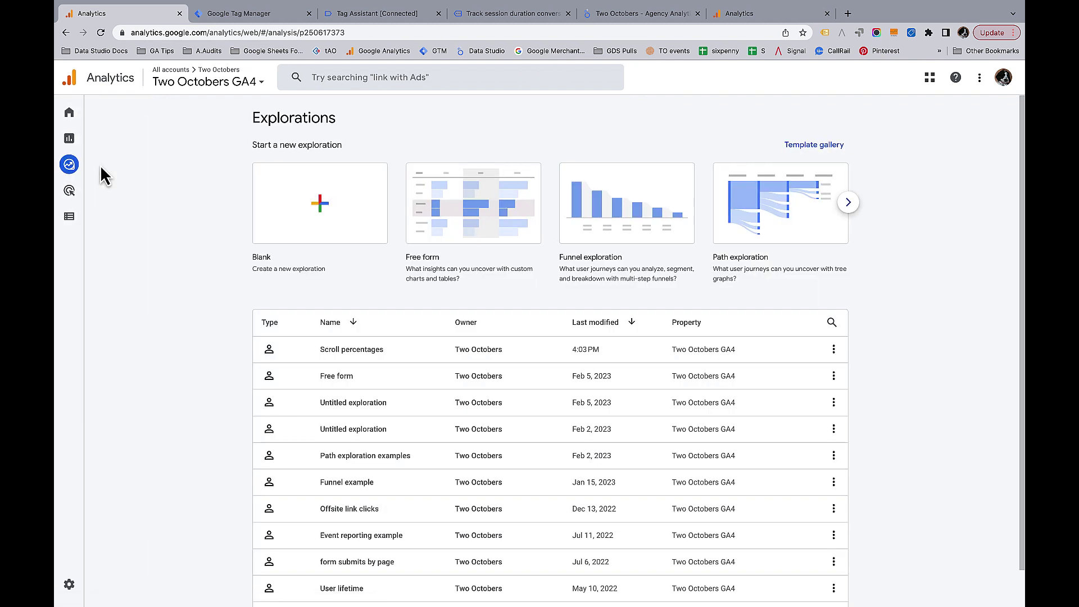
left_click(369, 357)
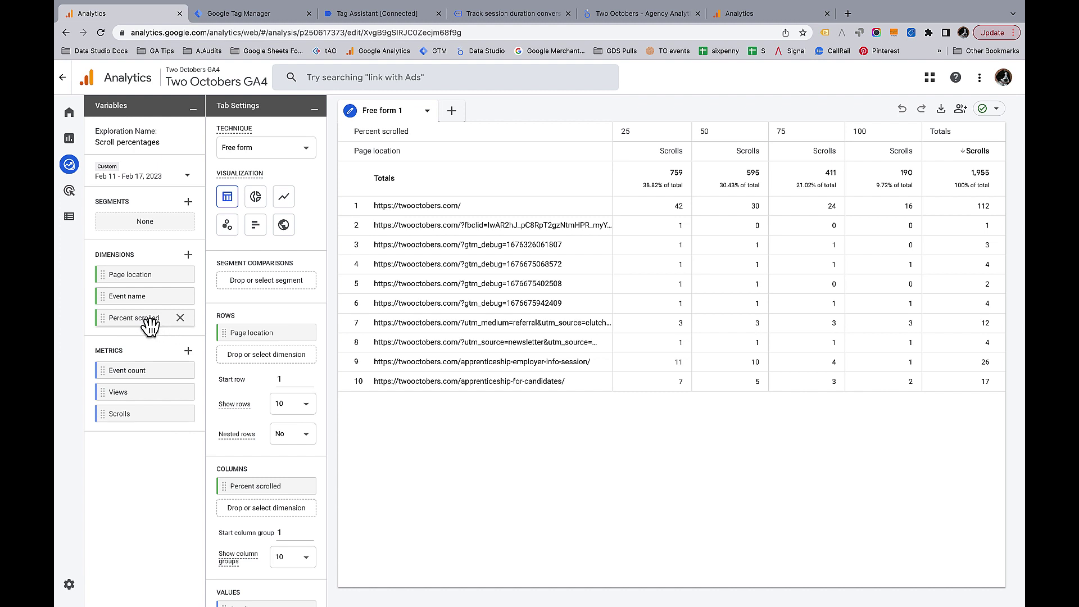
mouse_move(153, 325)
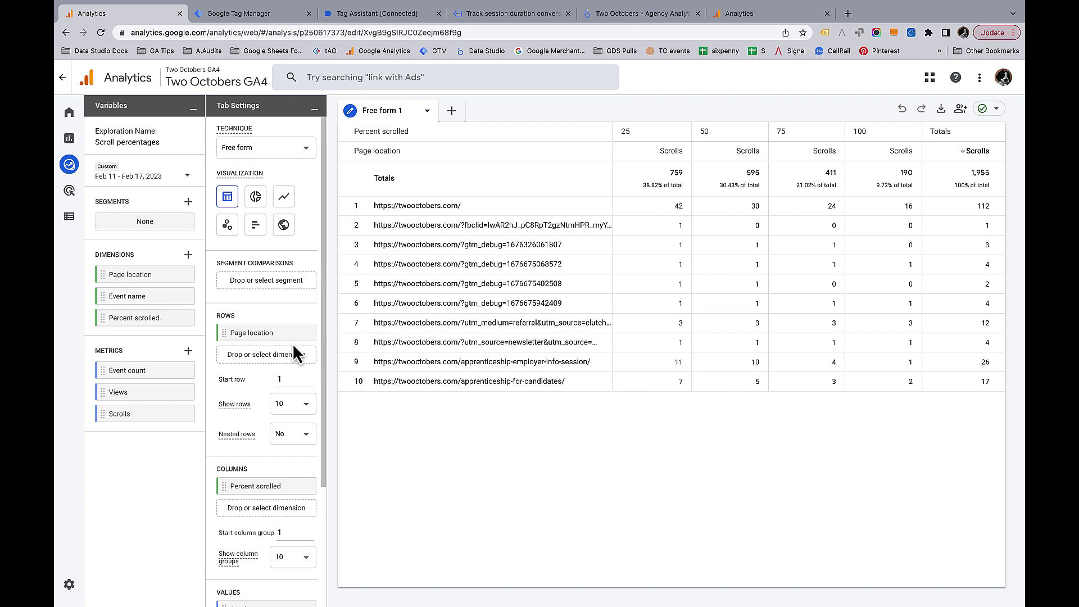
mouse_move(275, 338)
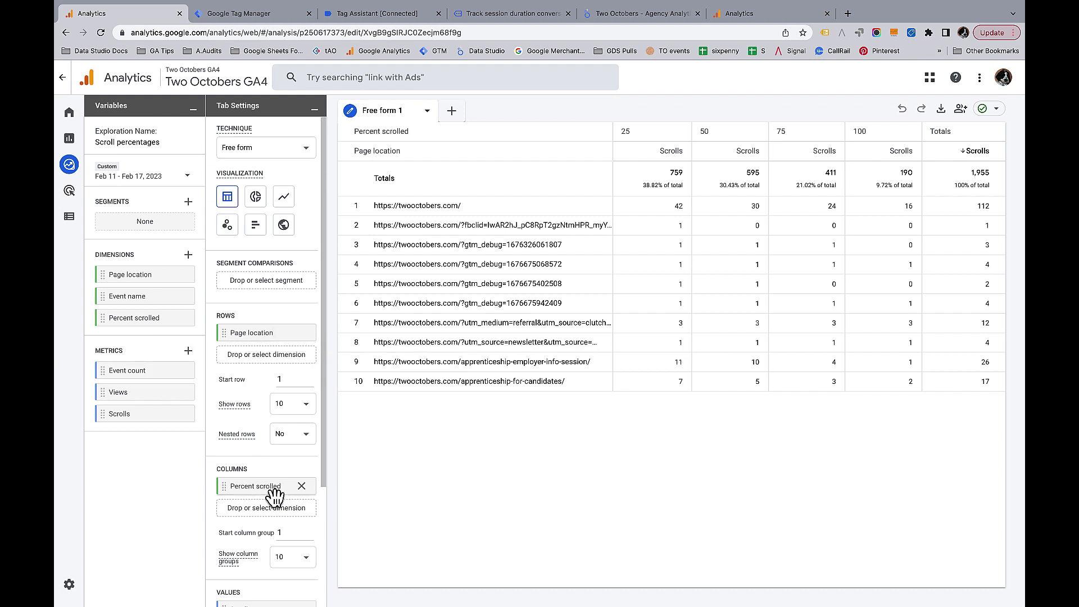
mouse_move(275, 496)
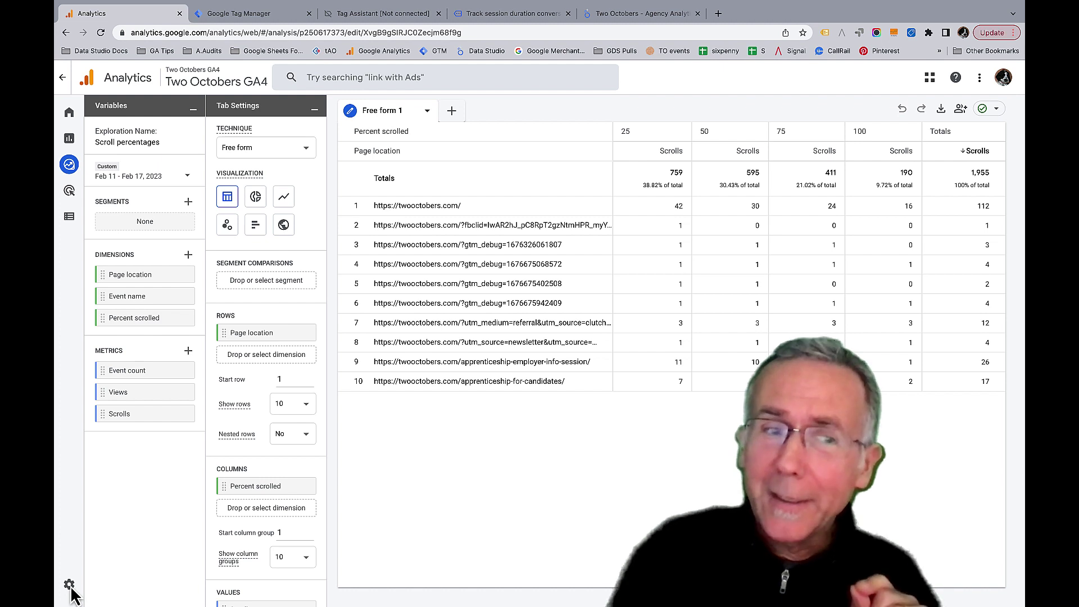
Open the enhanced measurement settings of the Two Octobers UA web data stream in the property's admin area.
mouse_move(71, 587)
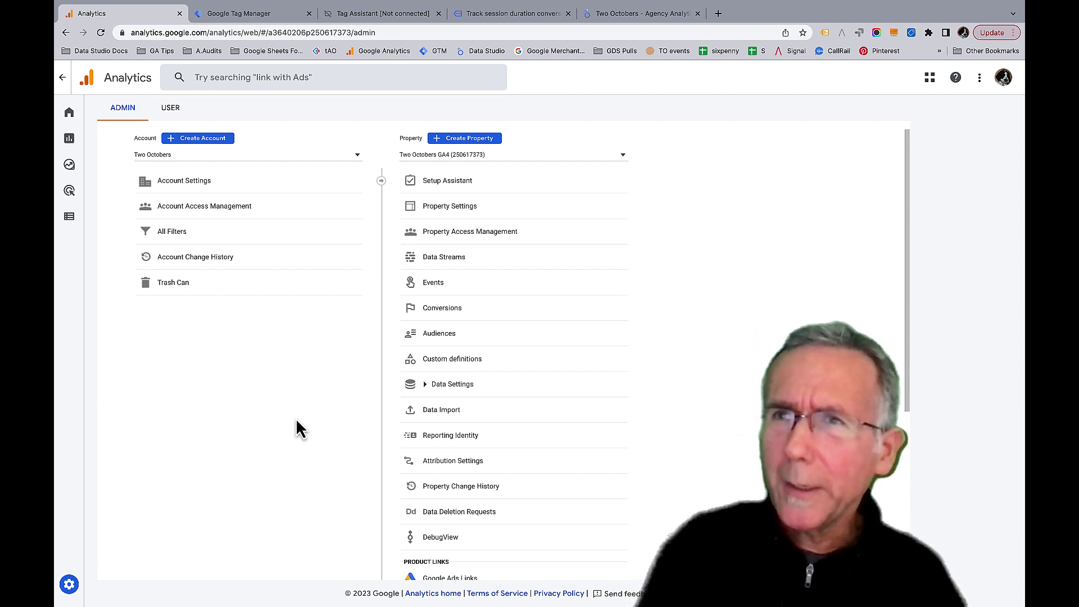
scroll(315, 415, "down", 1)
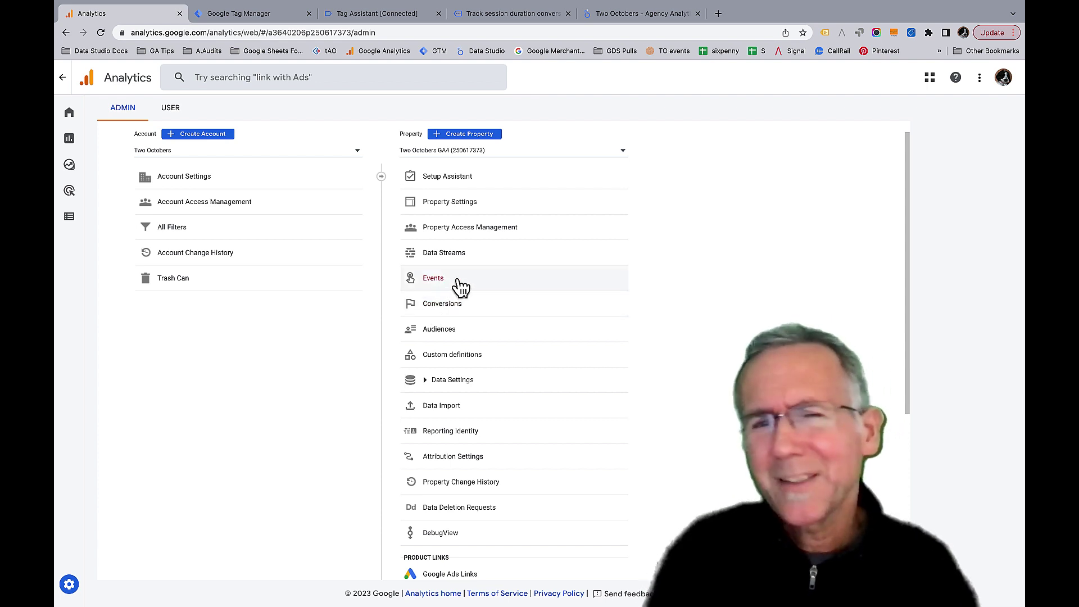
left_click(444, 253)
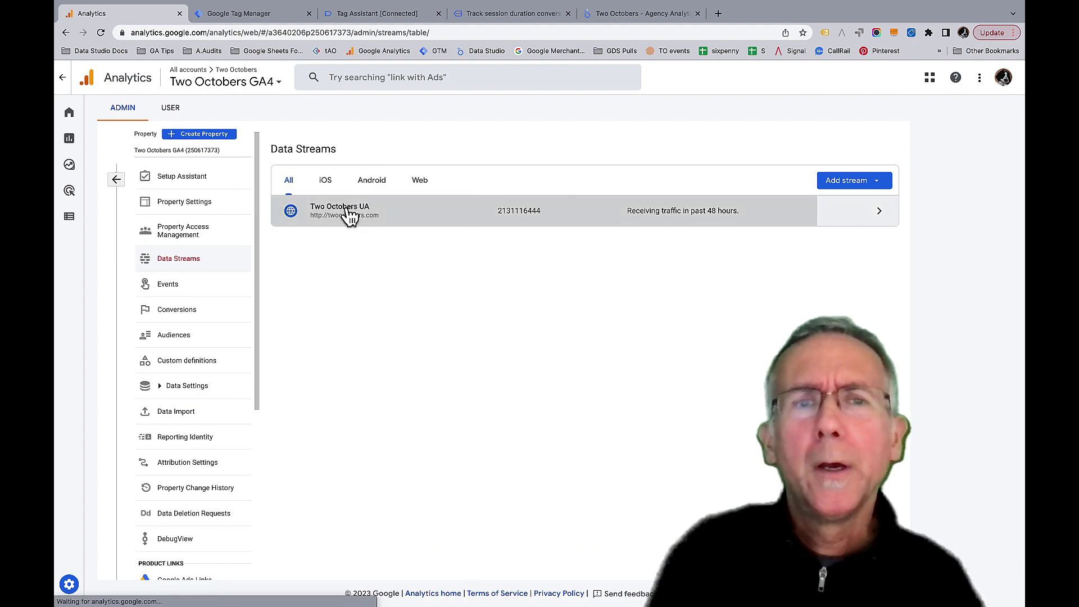
left_click(349, 216)
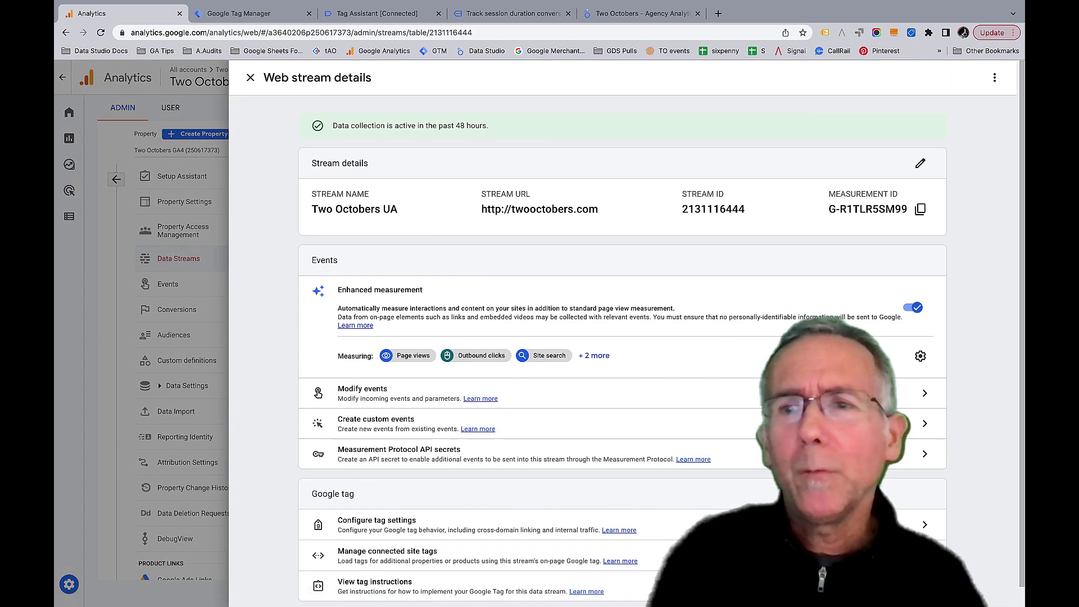
left_click(920, 356)
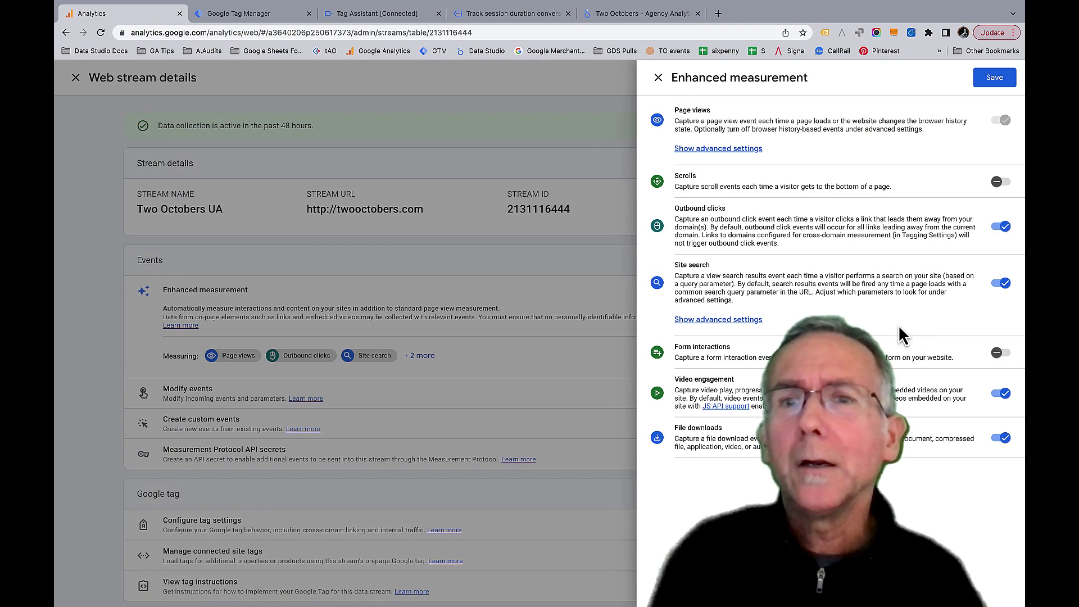